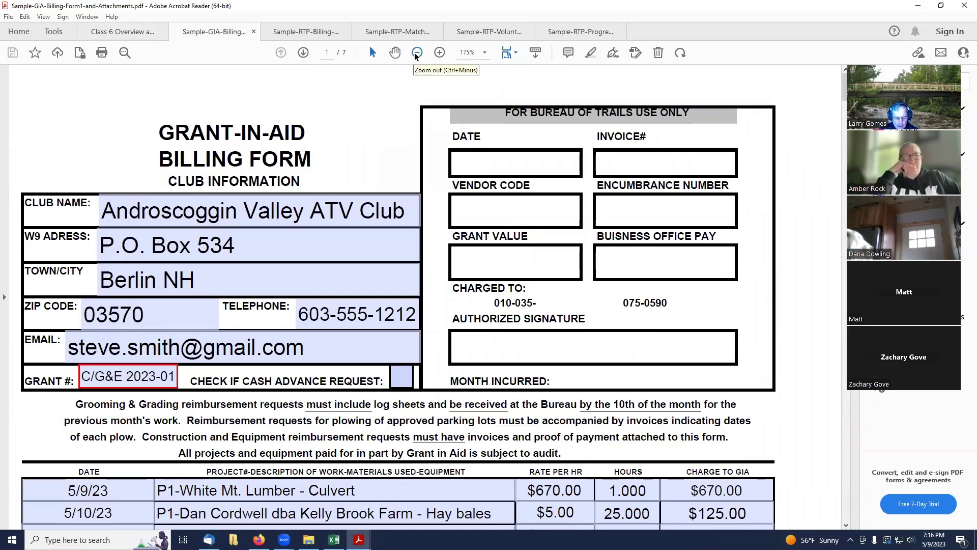
Step: Review the billing form's Email field, Grant # label and cash-advance CHECK wording
{"action": "scroll", "coordinate": [396, 97], "scroll_direction": "down", "scroll_amount": 1}
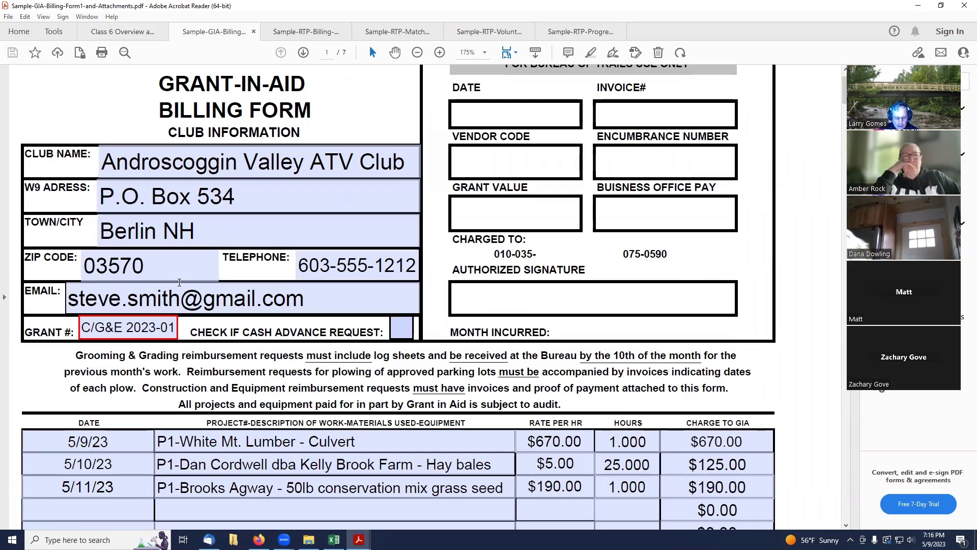
{"action": "left_click", "coordinate": [347, 301]}
{"action": "scroll", "coordinate": [347, 301], "scroll_direction": "down", "scroll_amount": 1}
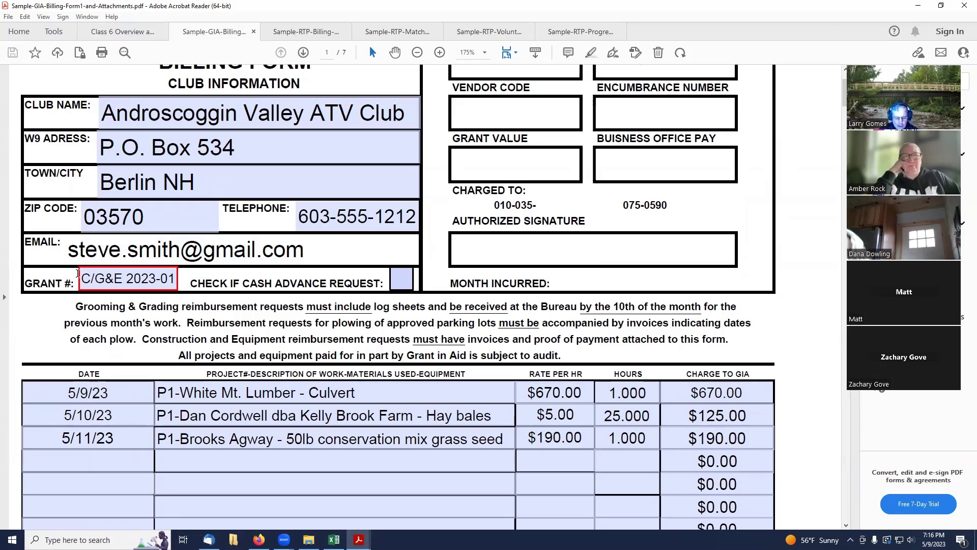
{"action": "left_click_drag", "start_coordinate": [78, 275], "coordinate": [62, 283]}
{"action": "double_click", "coordinate": [208, 283]}
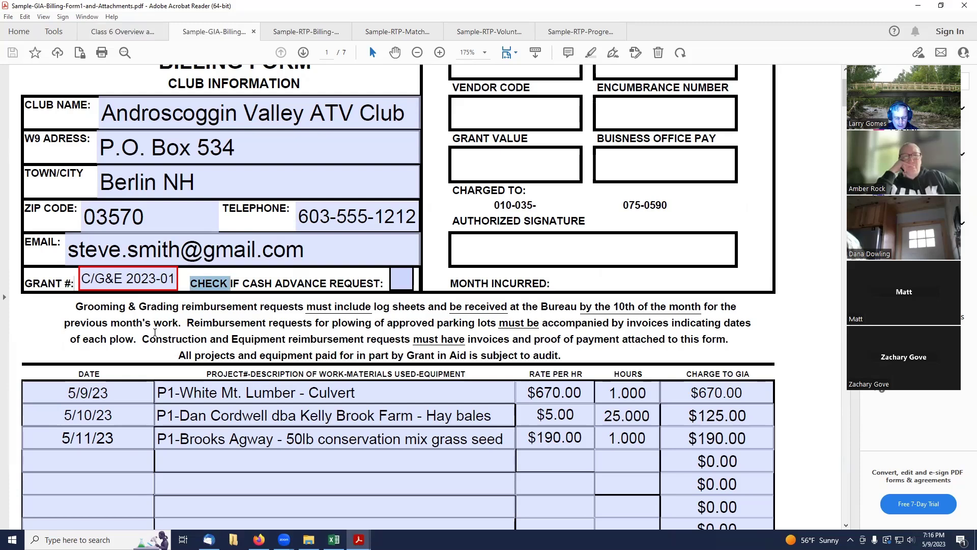
{"action": "left_click", "coordinate": [109, 441]}
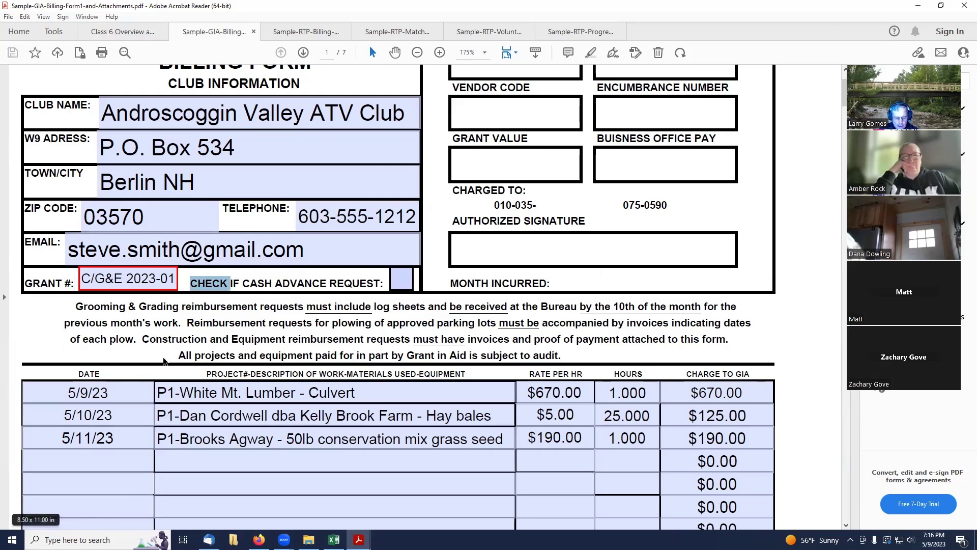
Step: Consult the Class 6 Overview's folder-tree illustration, marking the Award Documents row
{"action": "left_click", "coordinate": [110, 32]}
{"action": "scroll", "coordinate": [321, 243], "scroll_direction": "up", "scroll_amount": 15}
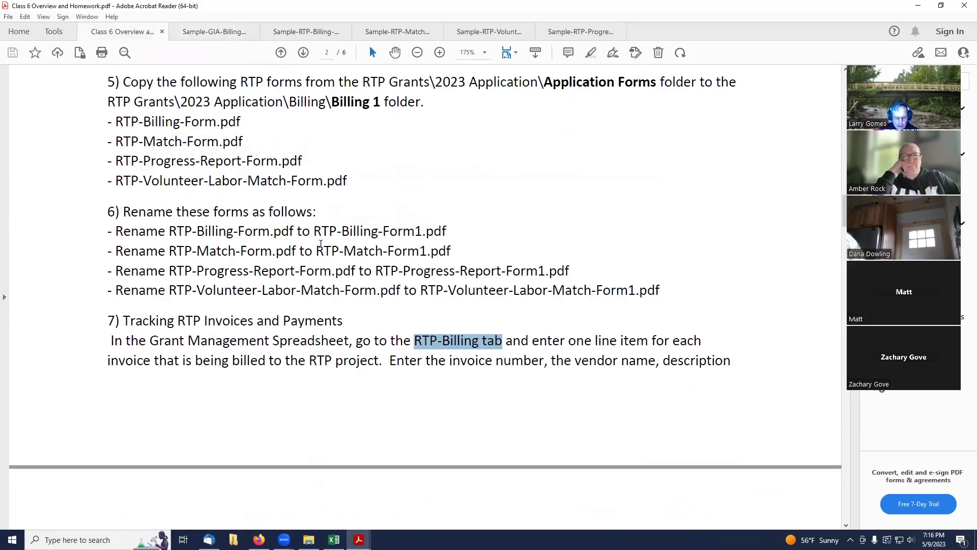
{"action": "scroll", "coordinate": [321, 243], "scroll_direction": "up", "scroll_amount": 5}
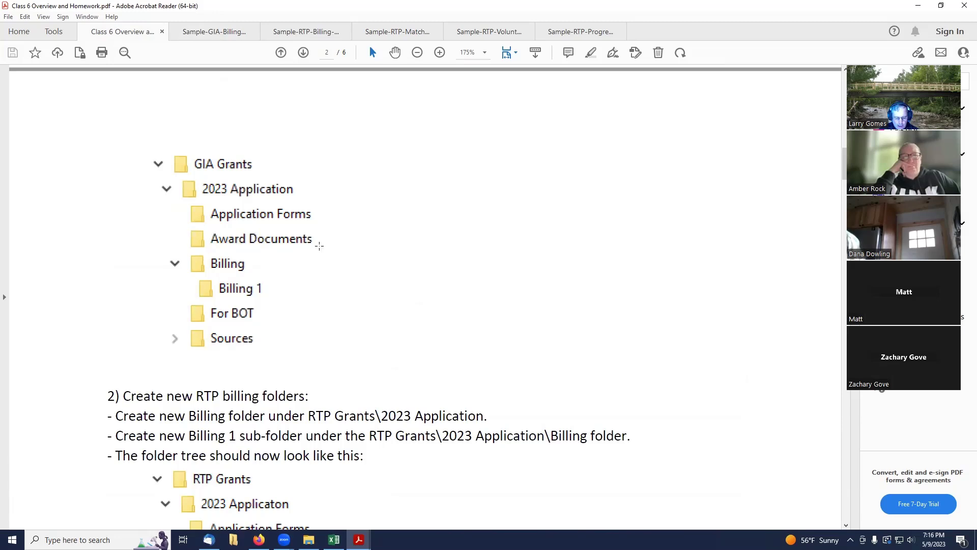
{"action": "left_click", "coordinate": [211, 238]}
{"action": "left_click", "coordinate": [295, 247]}
{"action": "left_click_drag", "start_coordinate": [147, 233], "coordinate": [330, 255]}
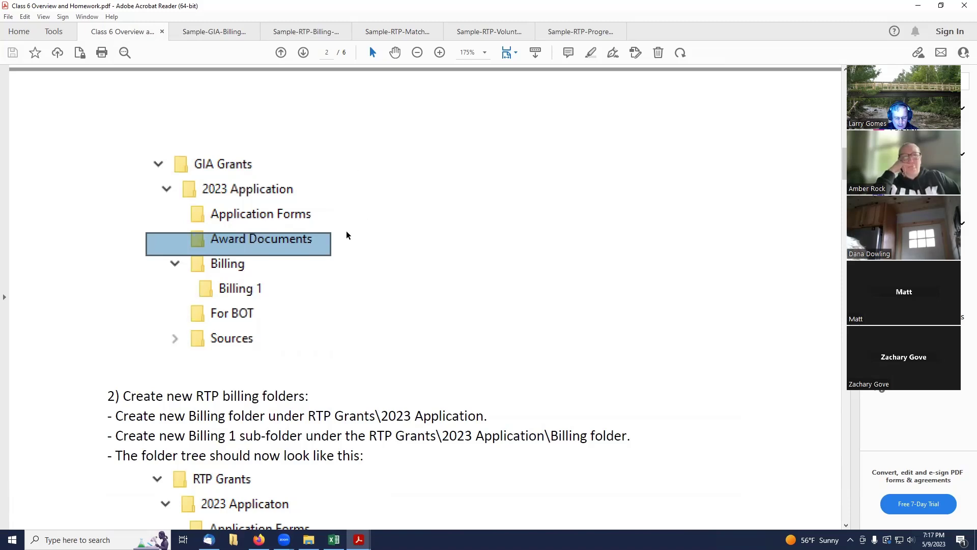
{"action": "left_click", "coordinate": [231, 32]}
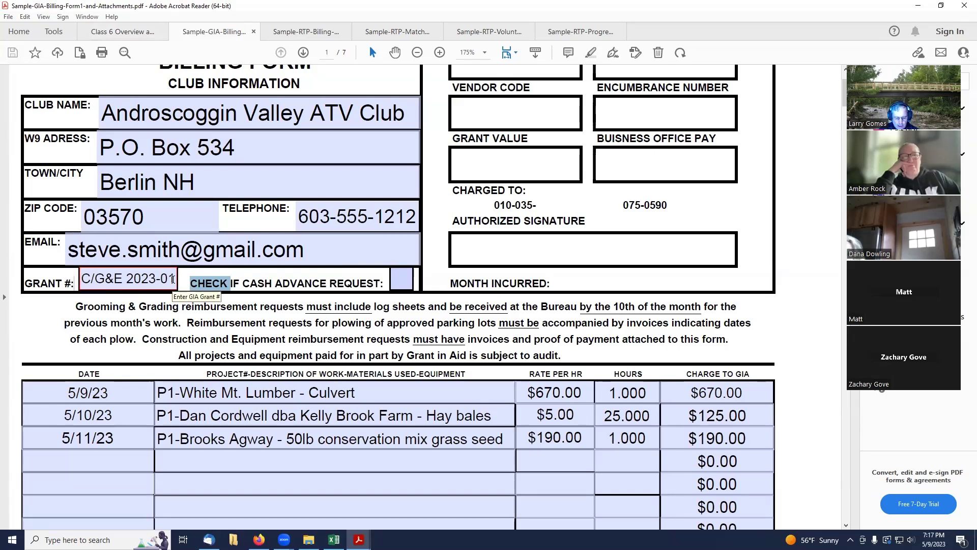
Step: Clear the CHECK highlight and bring the billing form's expense rows into view
{"action": "scroll", "coordinate": [371, 332], "scroll_direction": "down", "scroll_amount": 2}
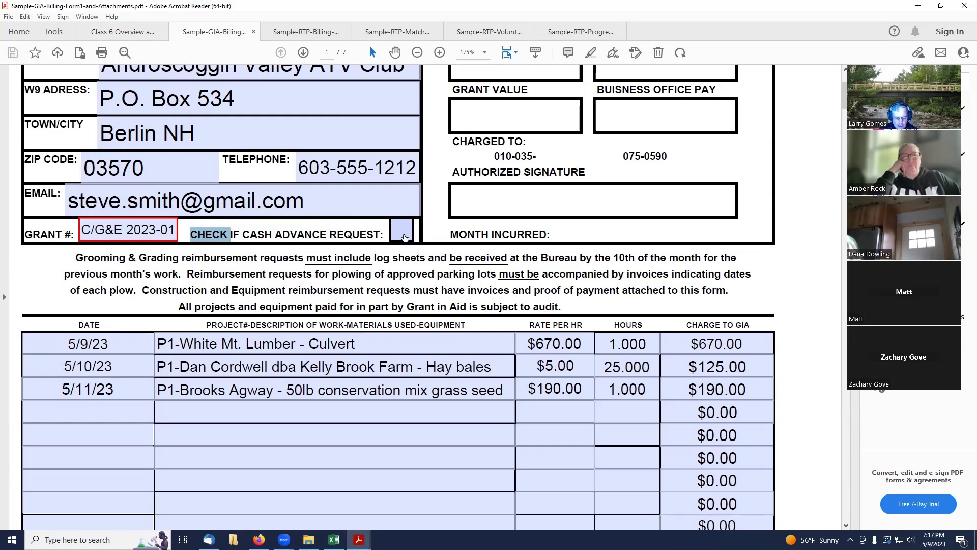
{"action": "left_click", "coordinate": [298, 232]}
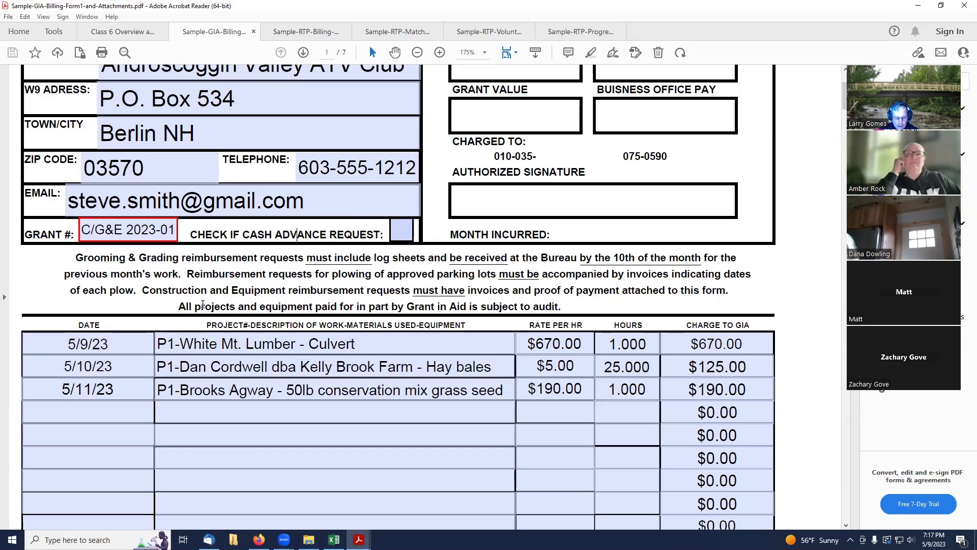
{"action": "scroll", "coordinate": [202, 303], "scroll_direction": "down", "scroll_amount": 1}
{"action": "scroll", "coordinate": [202, 304], "scroll_direction": "down", "scroll_amount": 3}
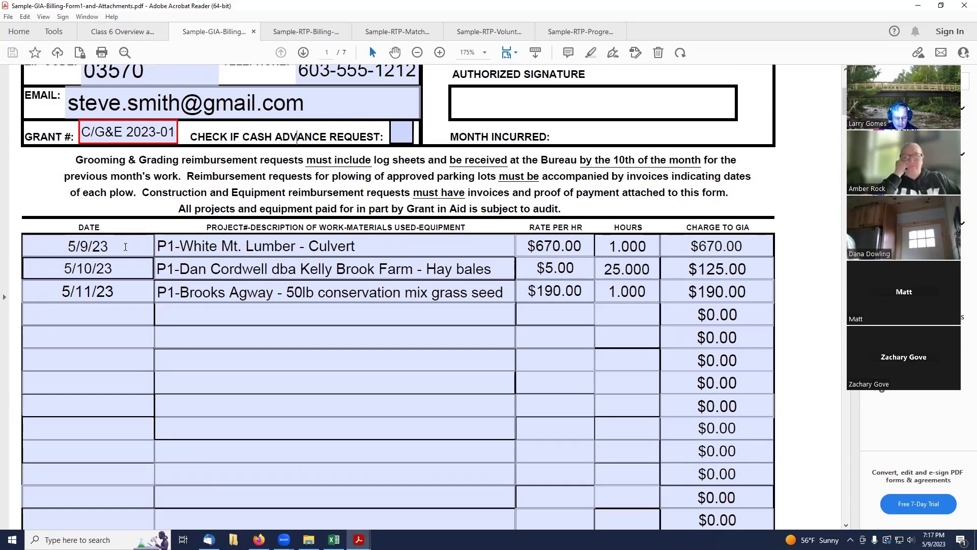
{"action": "scroll", "coordinate": [120, 243], "scroll_direction": "up", "scroll_amount": 3}
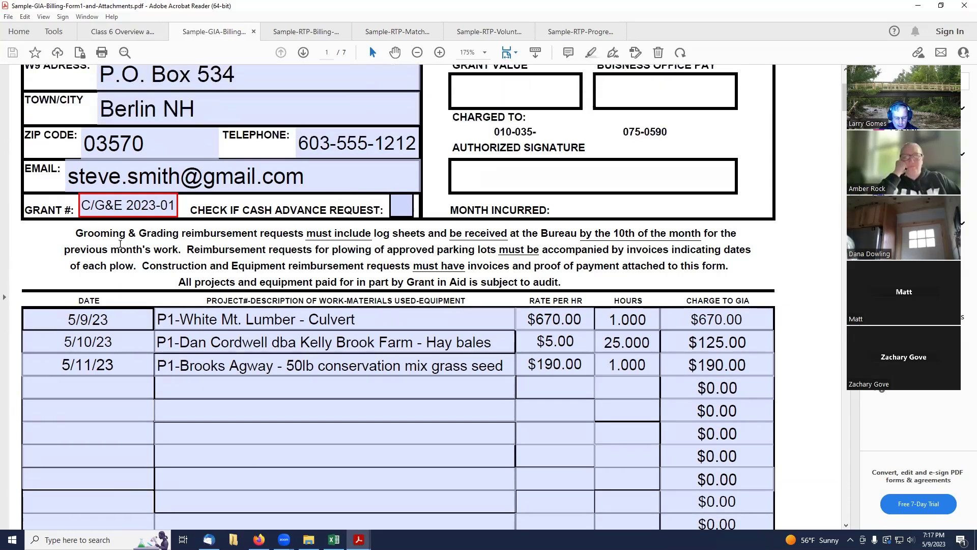
{"action": "scroll", "coordinate": [120, 244], "scroll_direction": "up", "scroll_amount": 5}
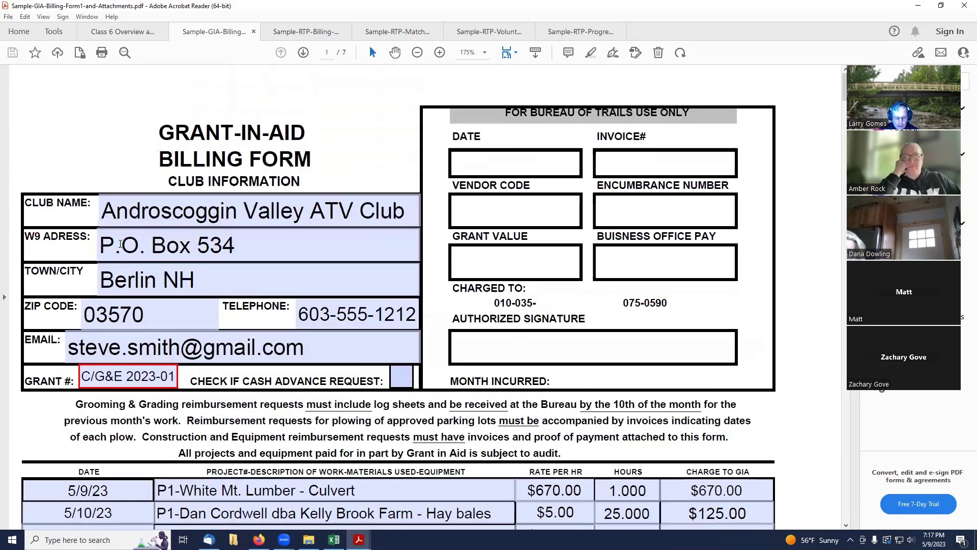
{"action": "scroll", "coordinate": [120, 244], "scroll_direction": "down", "scroll_amount": 6}
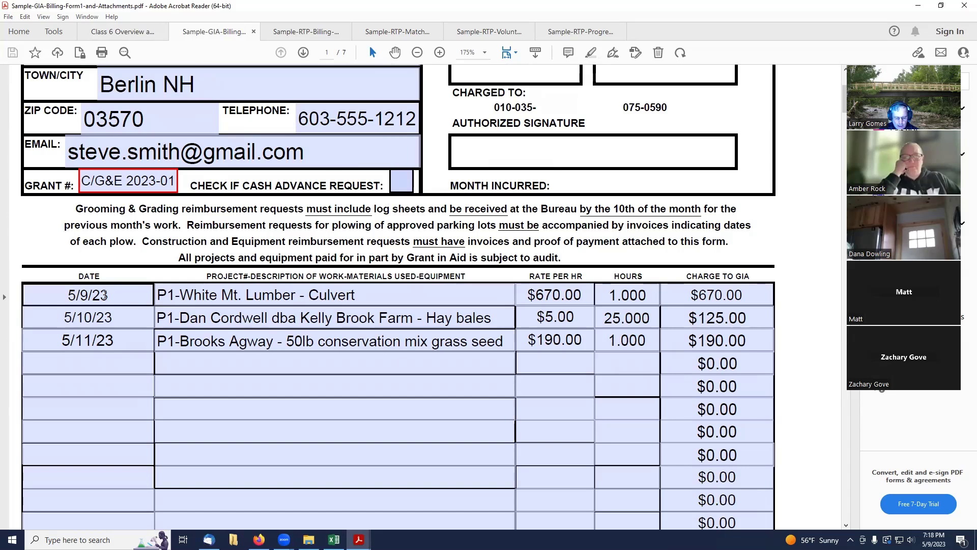
Step: Review the 5/9/23 and 5/10/23 entries' dates and their culvert and hay bales descriptions
{"action": "left_click_drag", "start_coordinate": [66, 292], "coordinate": [118, 293]}
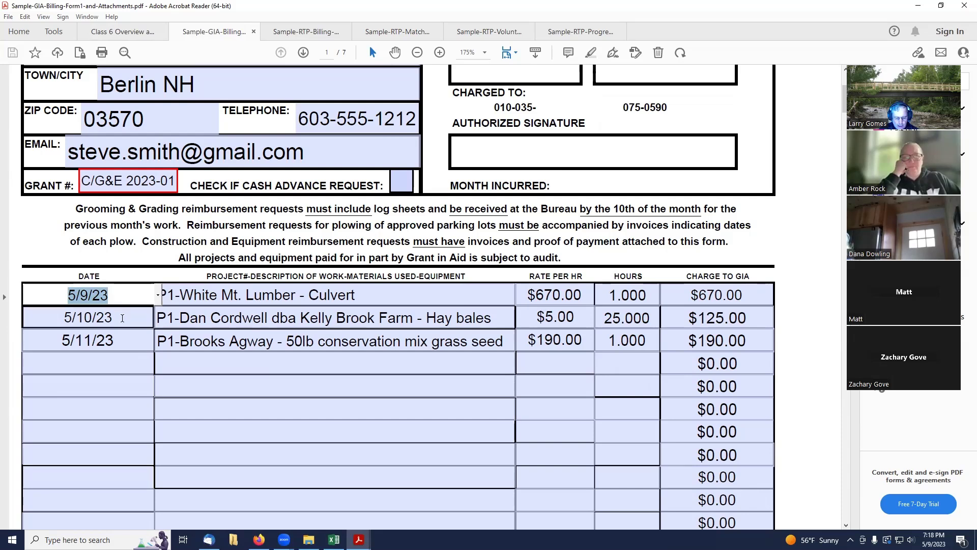
{"action": "left_click", "coordinate": [122, 317]}
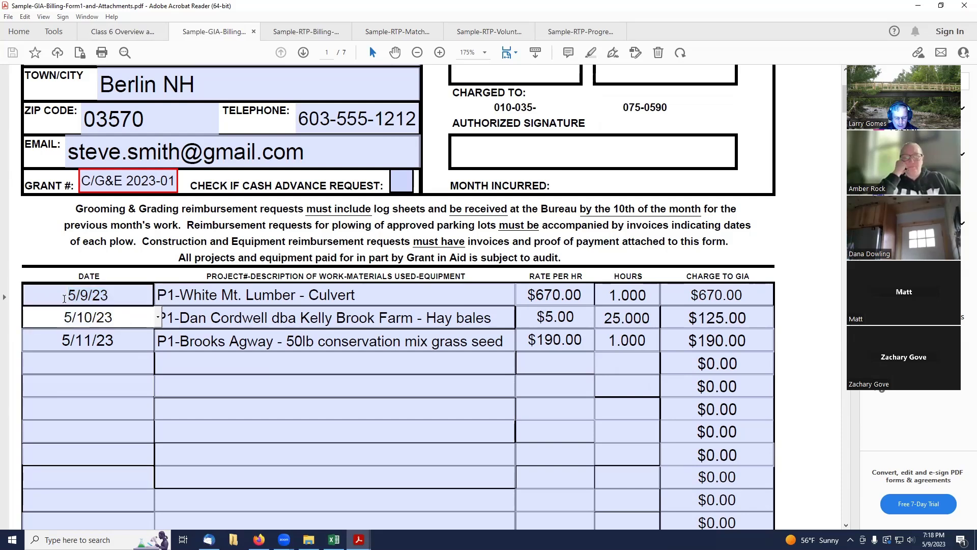
{"action": "left_click_drag", "start_coordinate": [62, 294], "coordinate": [122, 295]}
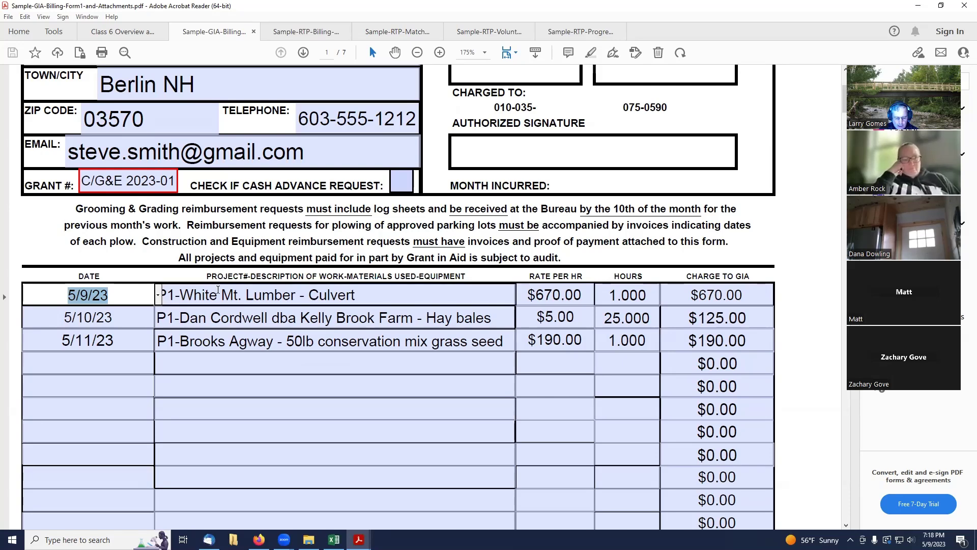
{"action": "left_click", "coordinate": [213, 305]}
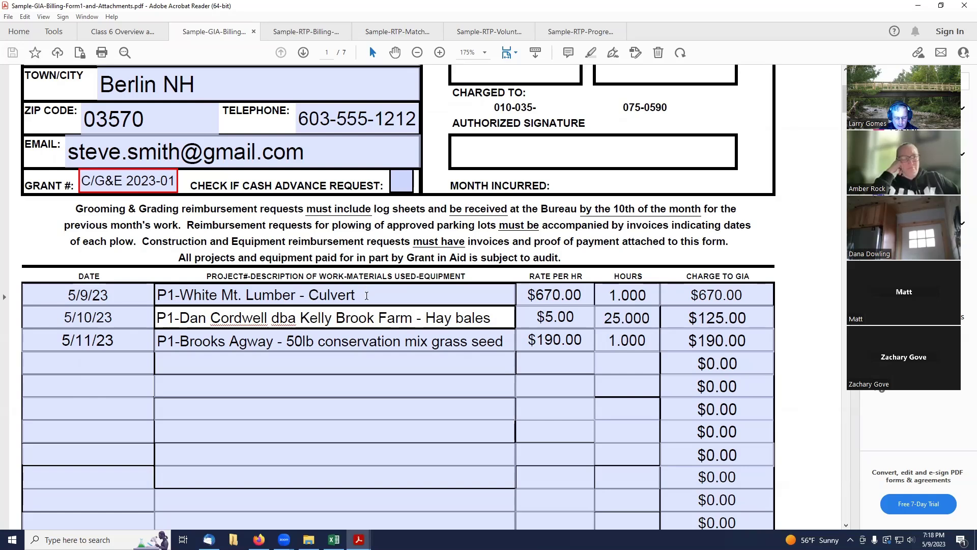
{"action": "left_click", "coordinate": [367, 294]}
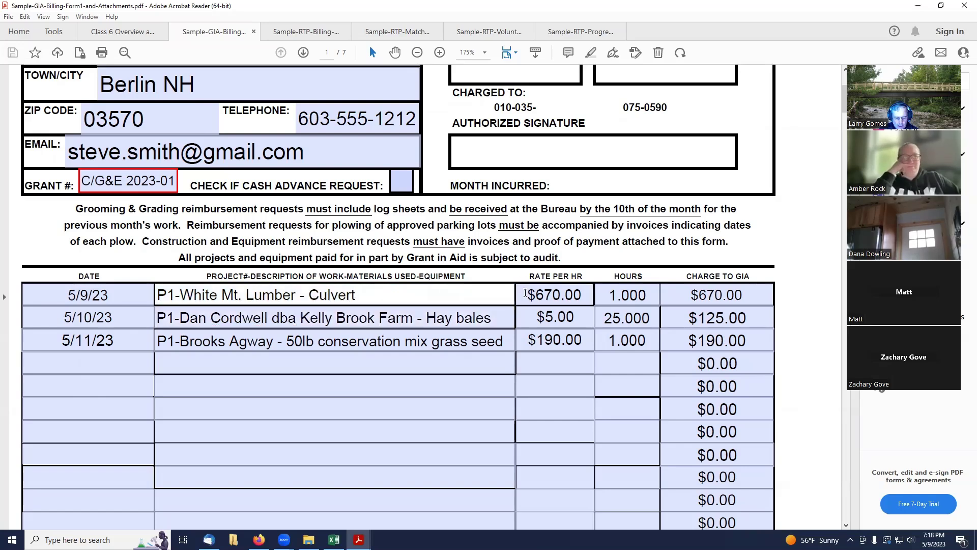
Step: Inspect the first row's 670.00 rate and commit its hours value
{"action": "double_click", "coordinate": [576, 294]}
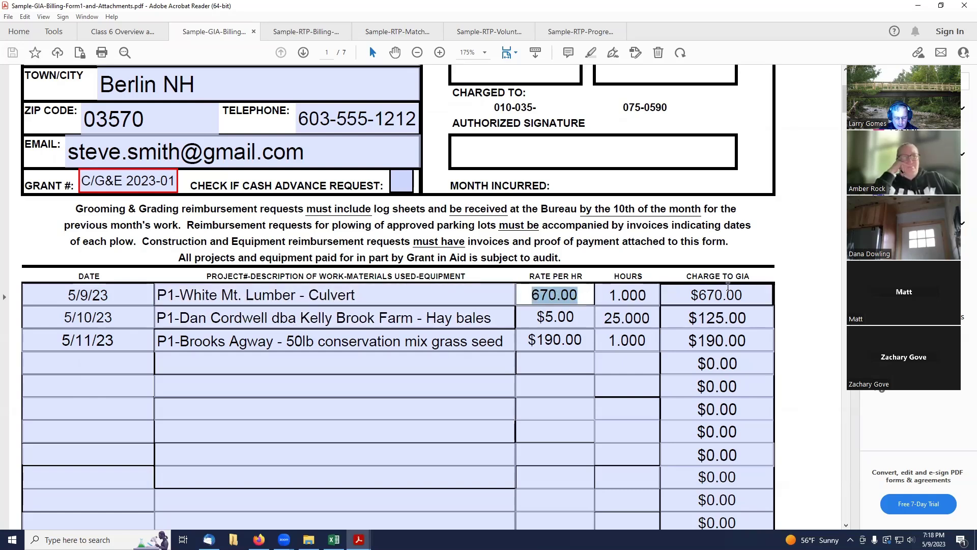
{"action": "left_click", "coordinate": [547, 295]}
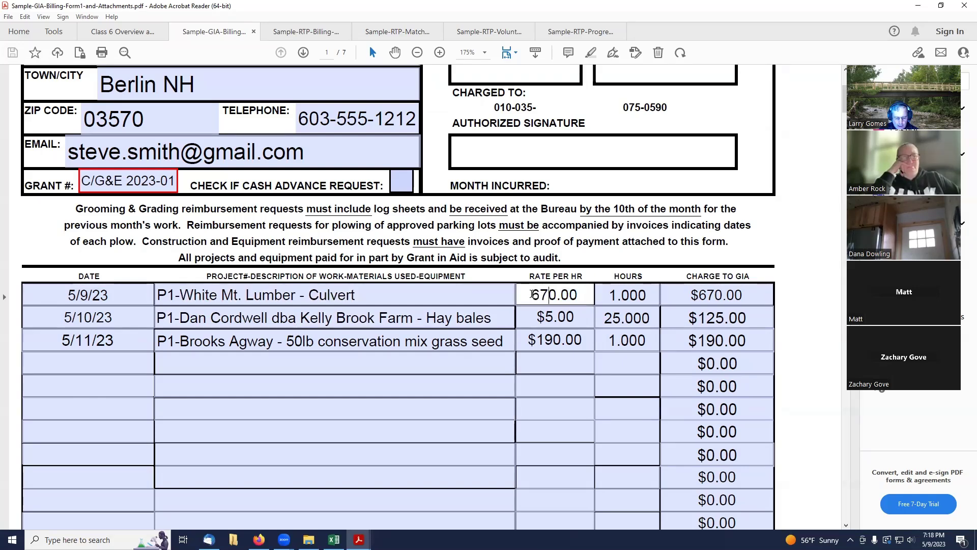
{"action": "left_click_drag", "start_coordinate": [531, 294], "coordinate": [589, 293]}
{"action": "left_click", "coordinate": [575, 296]}
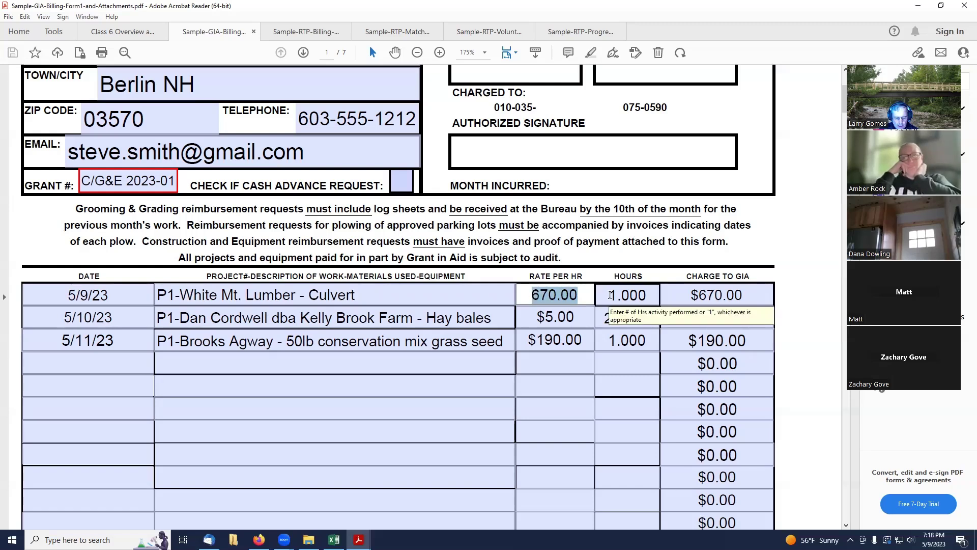
{"action": "left_click", "coordinate": [611, 295]}
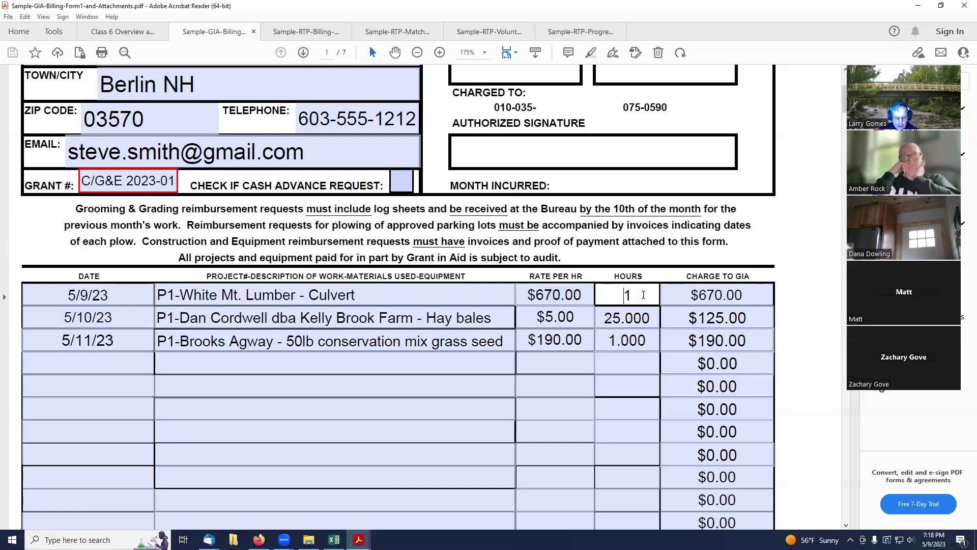
{"action": "key", "text": "End"}
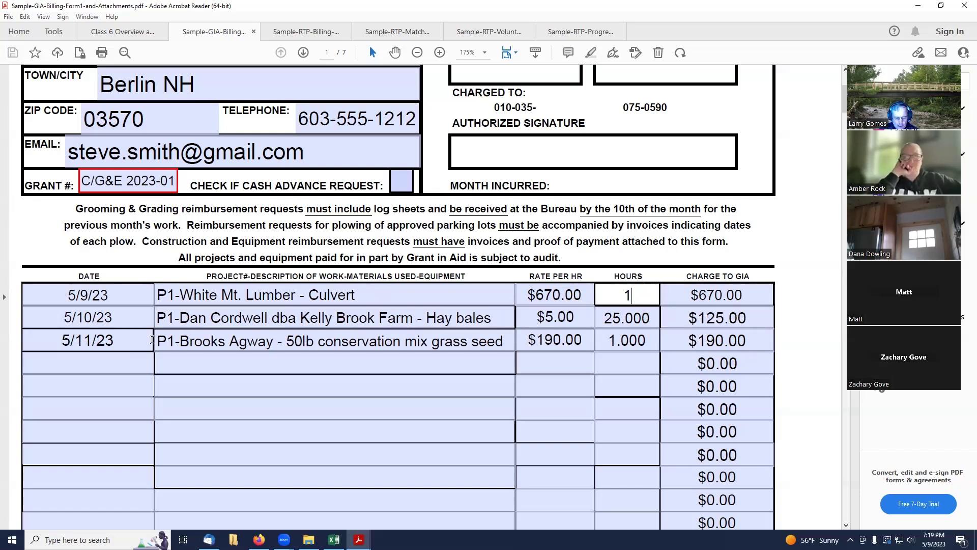
{"action": "left_click", "coordinate": [115, 316]}
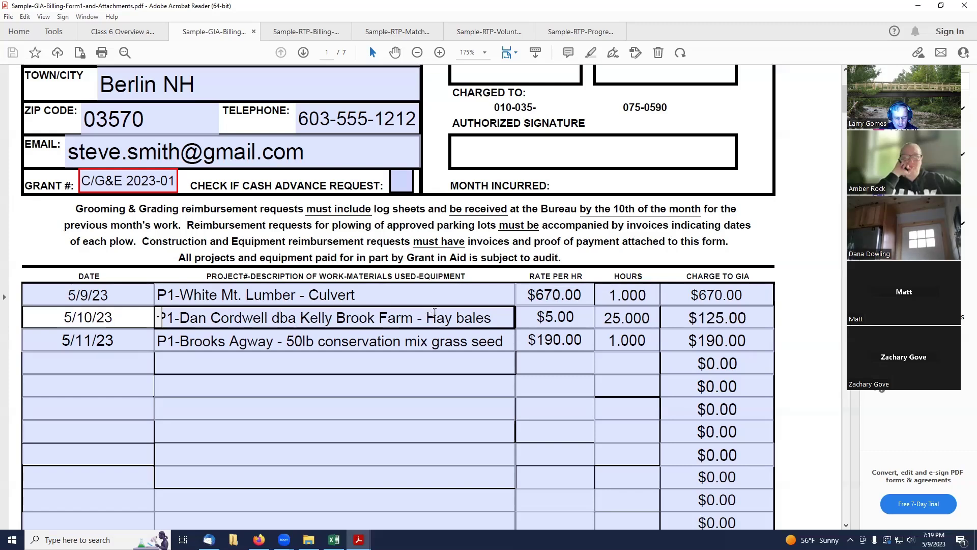
Step: Review the second row: Hay bales at 5.00 rate, 25 hours, 125 charge
{"action": "left_click_drag", "start_coordinate": [426, 318], "coordinate": [496, 317]}
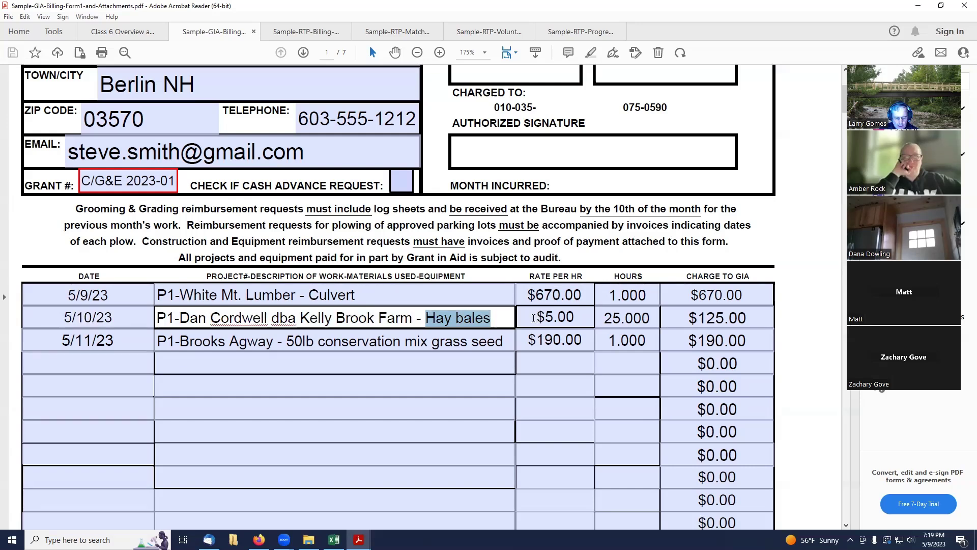
{"action": "left_click_drag", "start_coordinate": [533, 318], "coordinate": [575, 318]}
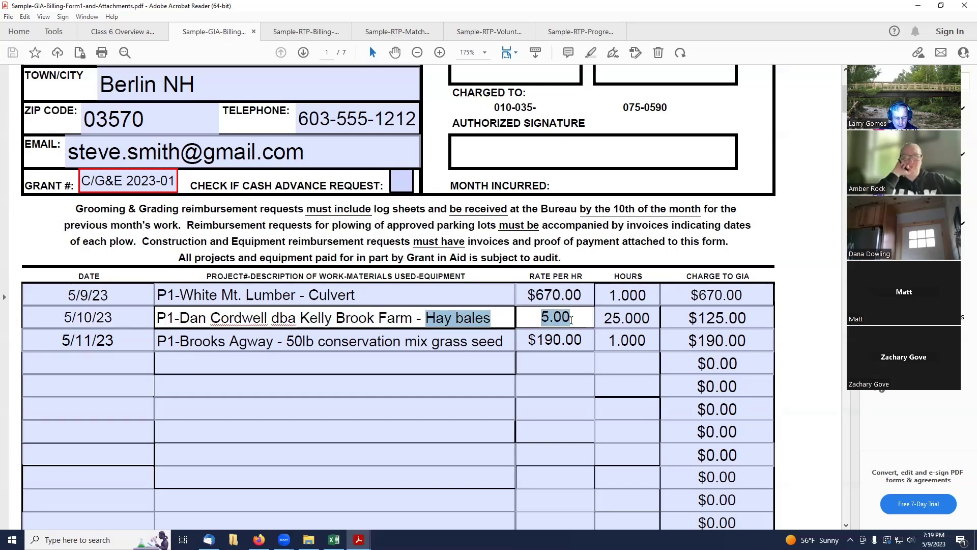
{"action": "left_click", "coordinate": [605, 319]}
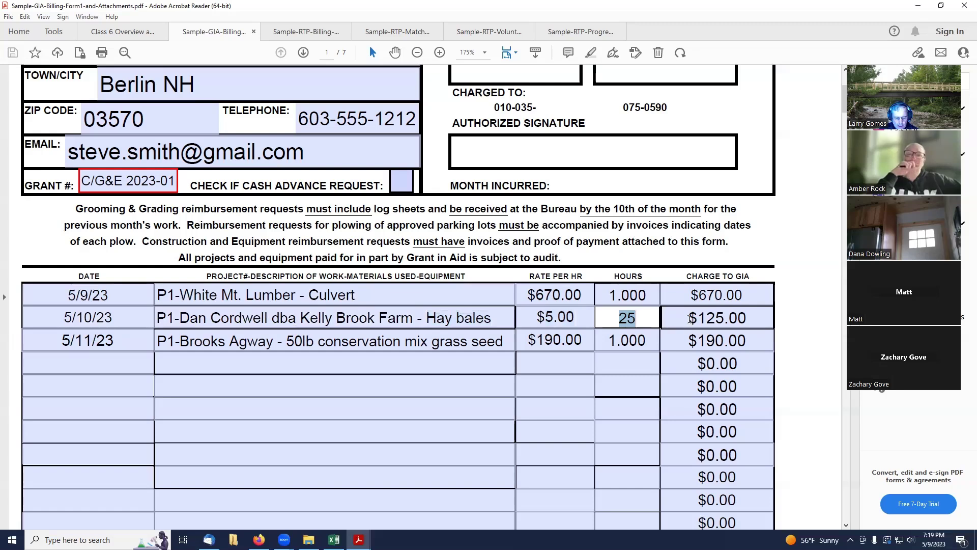
{"action": "left_click_drag", "start_coordinate": [686, 317], "coordinate": [746, 316]}
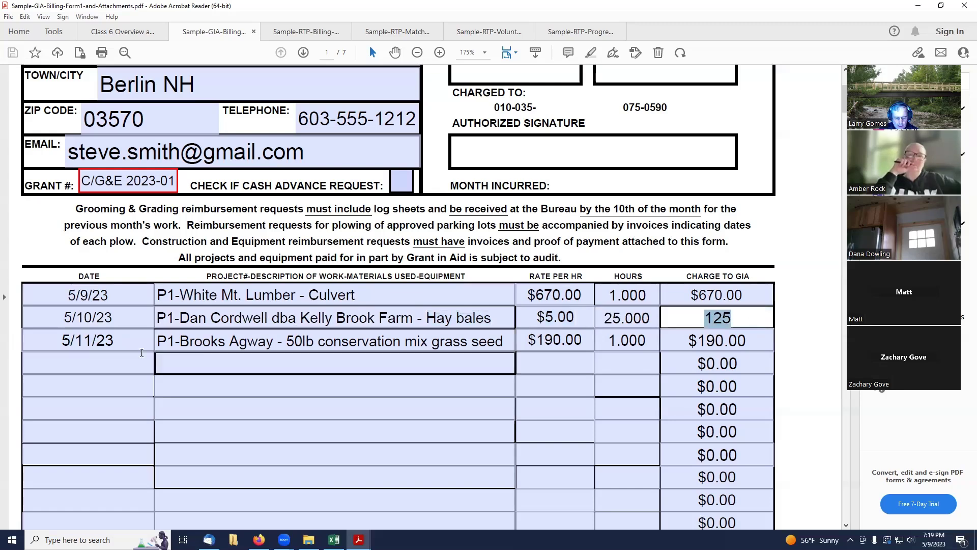
Step: Complete the 5/11/23 Brooks Agway line with 1.000 hours and a $190.00 charge
{"action": "left_click", "coordinate": [55, 339]}
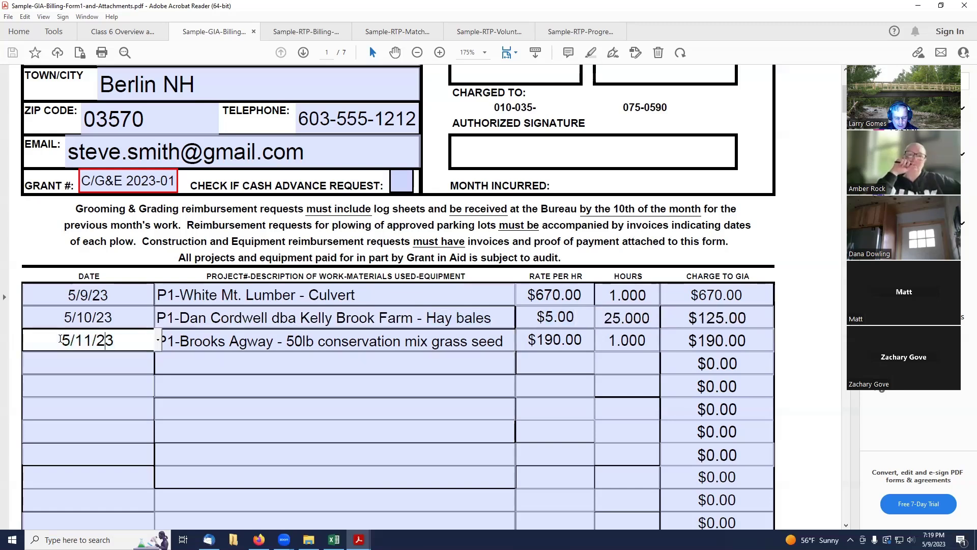
{"action": "left_click_drag", "start_coordinate": [52, 338], "coordinate": [116, 340]}
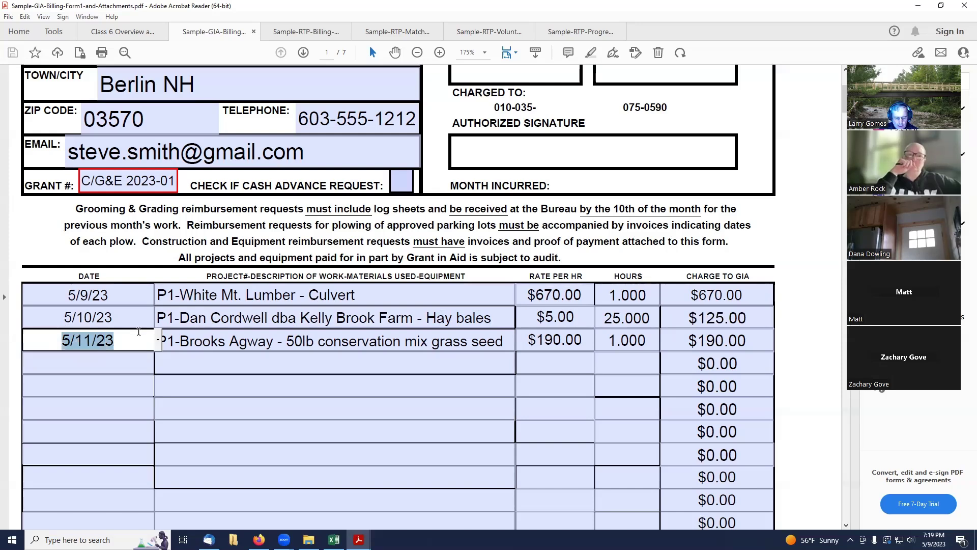
{"action": "left_click", "coordinate": [164, 340]}
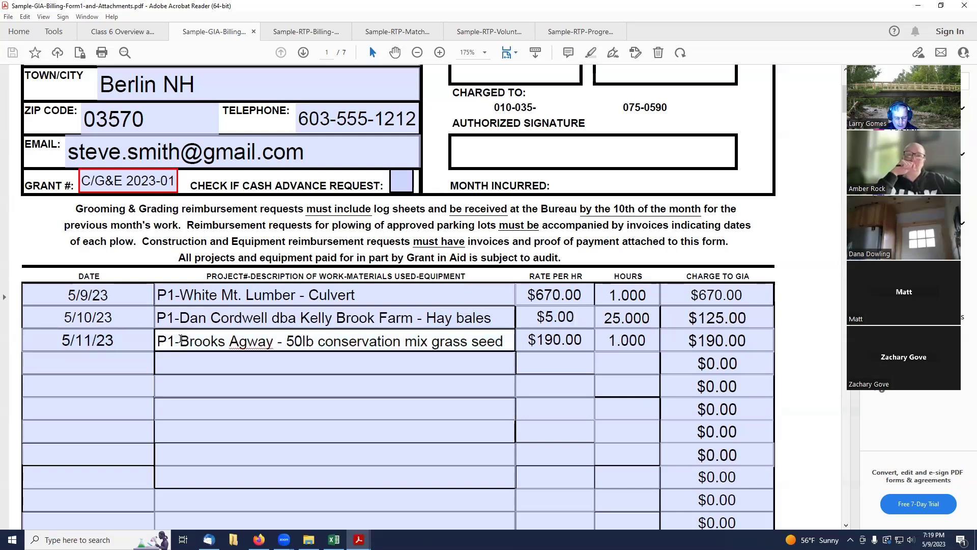
{"action": "left_click_drag", "start_coordinate": [181, 339], "coordinate": [509, 344]}
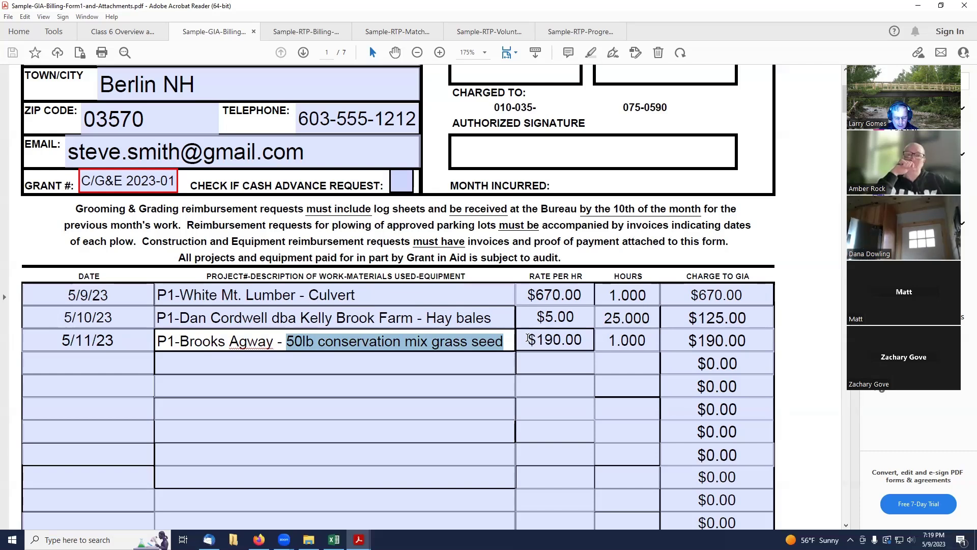
{"action": "left_click", "coordinate": [652, 337]}
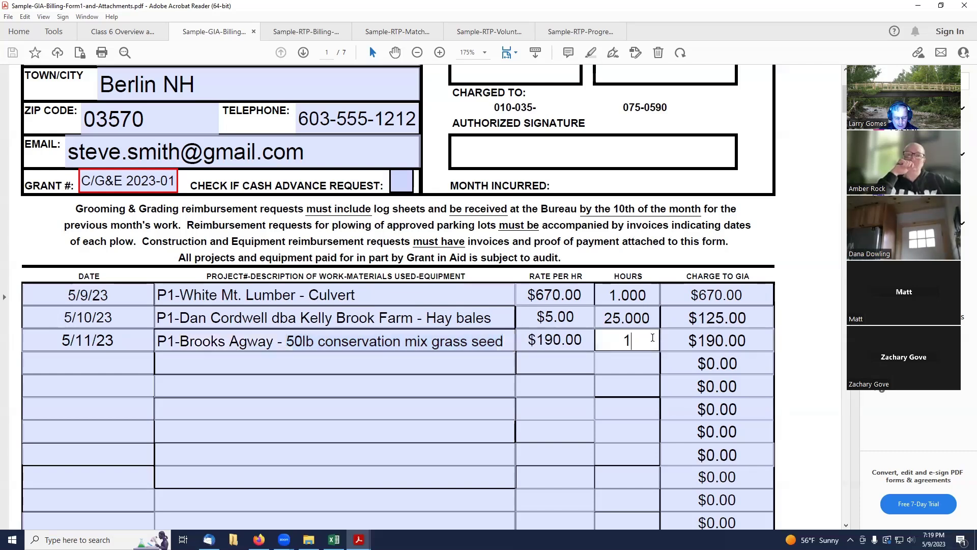
{"action": "key", "text": "Tab"}
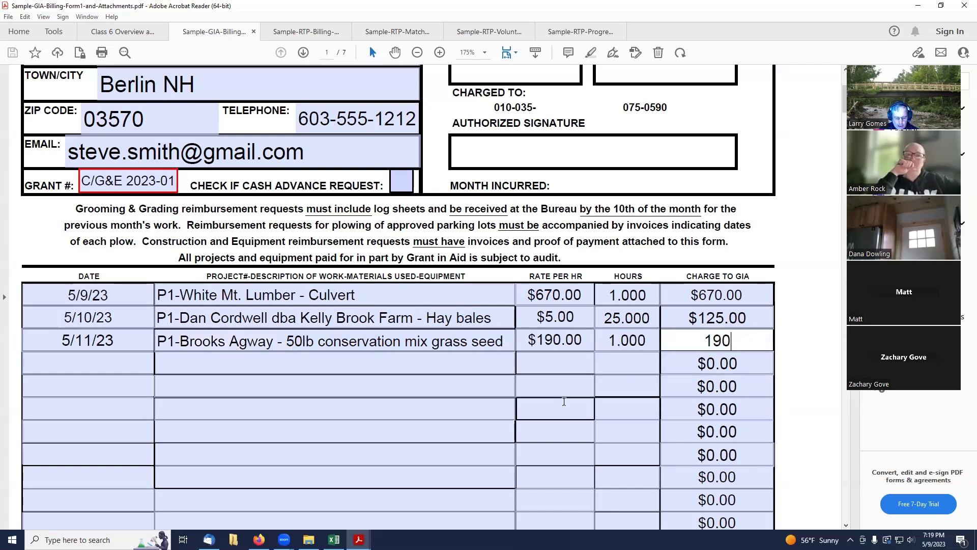
{"action": "scroll", "coordinate": [568, 400], "scroll_direction": "down", "scroll_amount": 8}
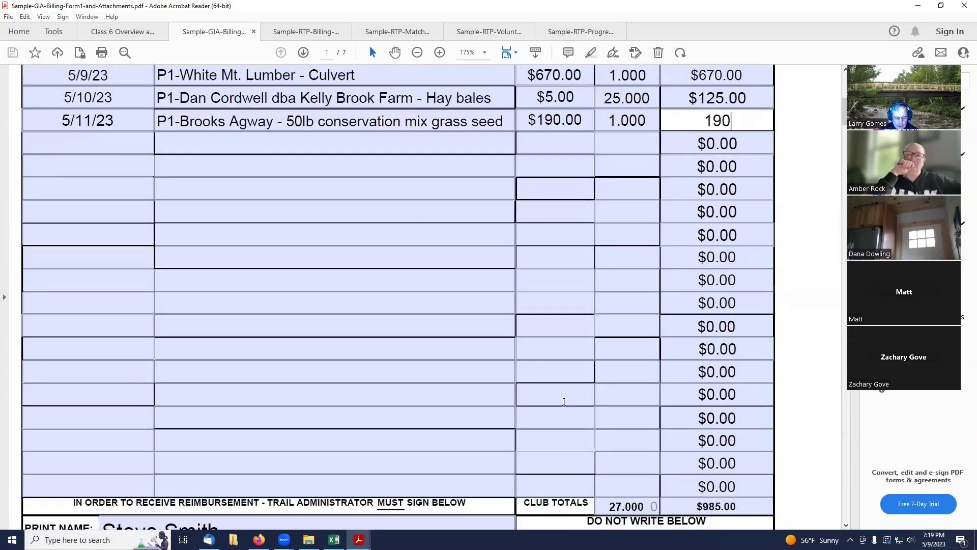
{"action": "key", "text": "Tab"}
Step: Leave the empty charge line at $0.00 and check the administrator's printed name at the bottom
{"action": "scroll", "coordinate": [628, 404], "scroll_direction": "down", "scroll_amount": 3}
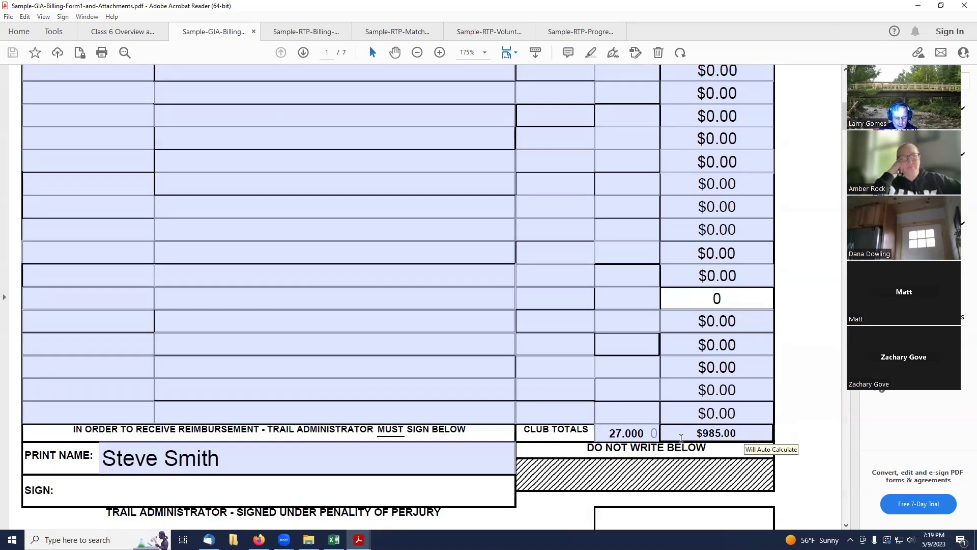
{"action": "left_click", "coordinate": [724, 453]}
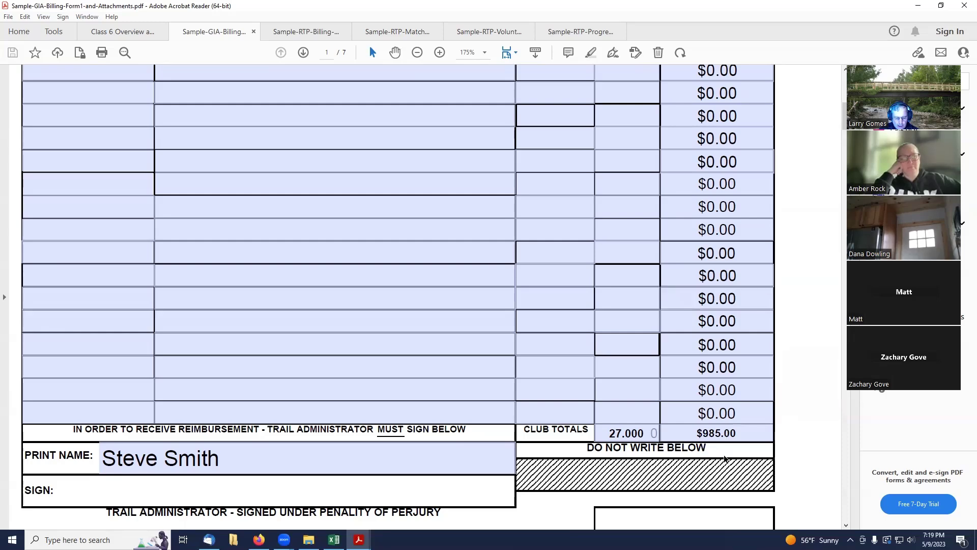
{"action": "scroll", "coordinate": [724, 458], "scroll_direction": "up", "scroll_amount": 4}
{"action": "scroll", "coordinate": [724, 456], "scroll_direction": "down", "scroll_amount": 3}
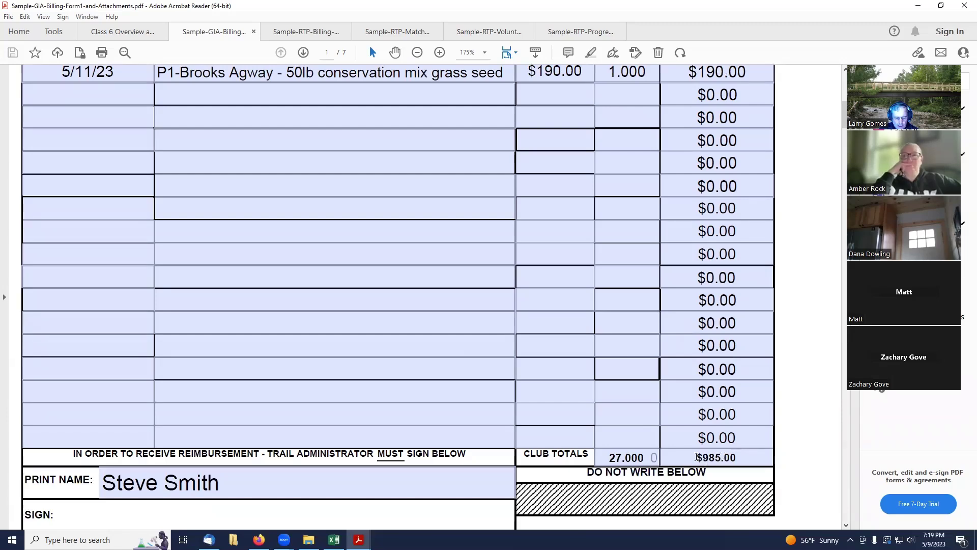
{"action": "scroll", "coordinate": [731, 460], "scroll_direction": "down", "scroll_amount": 2}
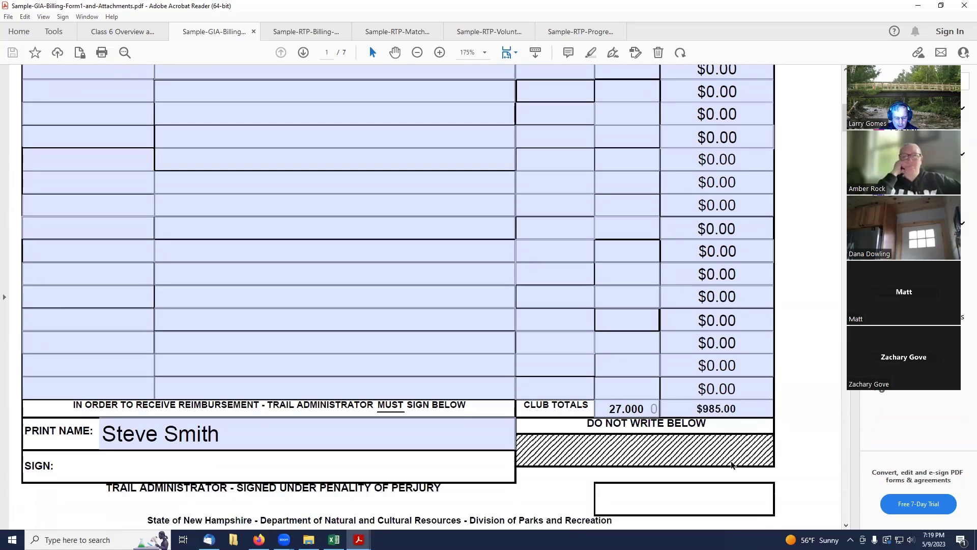
{"action": "scroll", "coordinate": [731, 460], "scroll_direction": "down", "scroll_amount": 1}
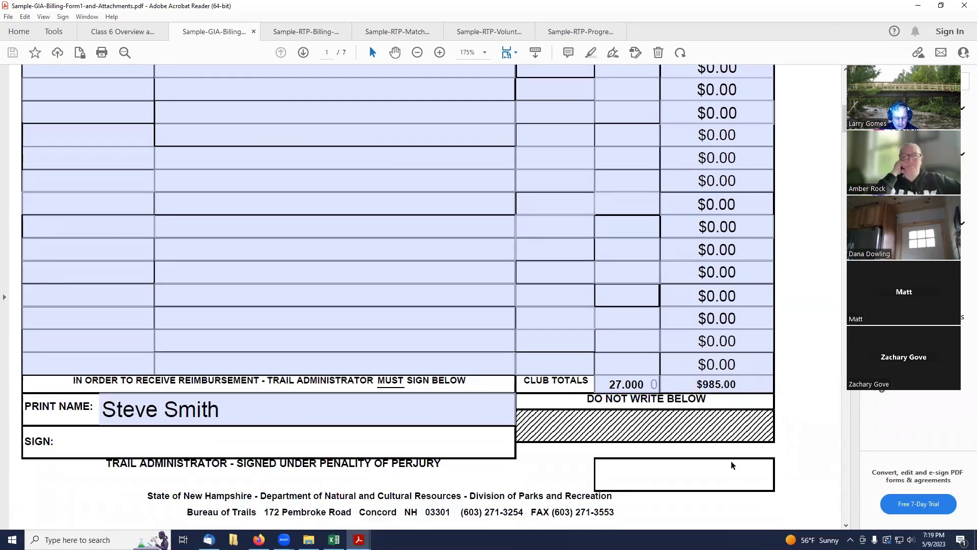
{"action": "left_click", "coordinate": [238, 412]}
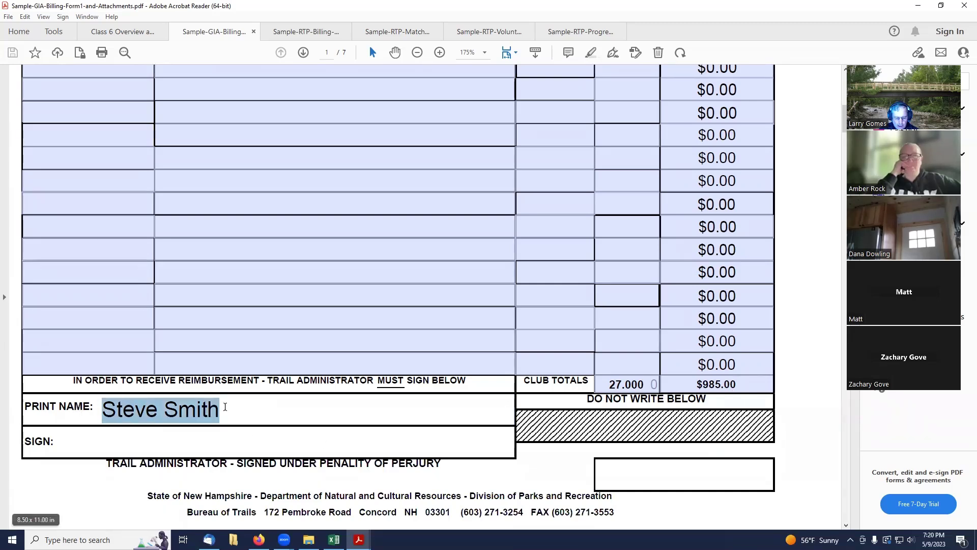
{"action": "left_click", "coordinate": [264, 406]}
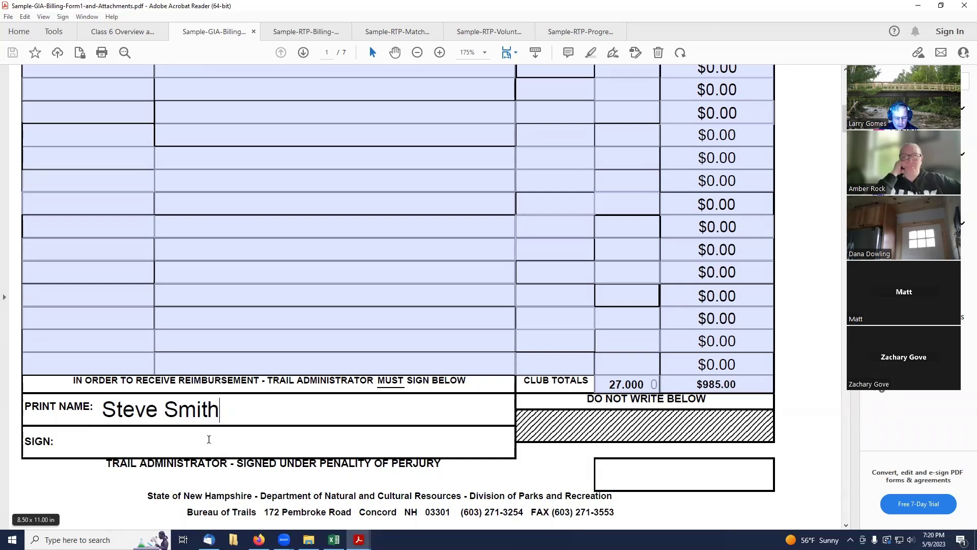
{"action": "scroll", "coordinate": [209, 439], "scroll_direction": "down", "scroll_amount": 1}
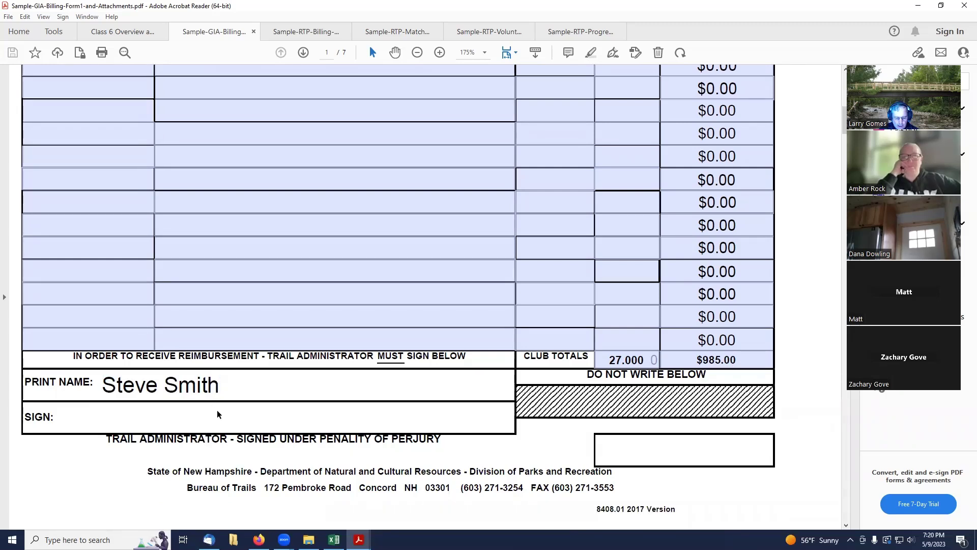
Step: Scroll past the White Mountain Lumber and Kelly Brook Farm invoices to the $190.00 Brooks Agway receipt
{"action": "scroll", "coordinate": [217, 411], "scroll_direction": "down", "scroll_amount": 3}
{"action": "scroll", "coordinate": [217, 410], "scroll_direction": "down", "scroll_amount": 2}
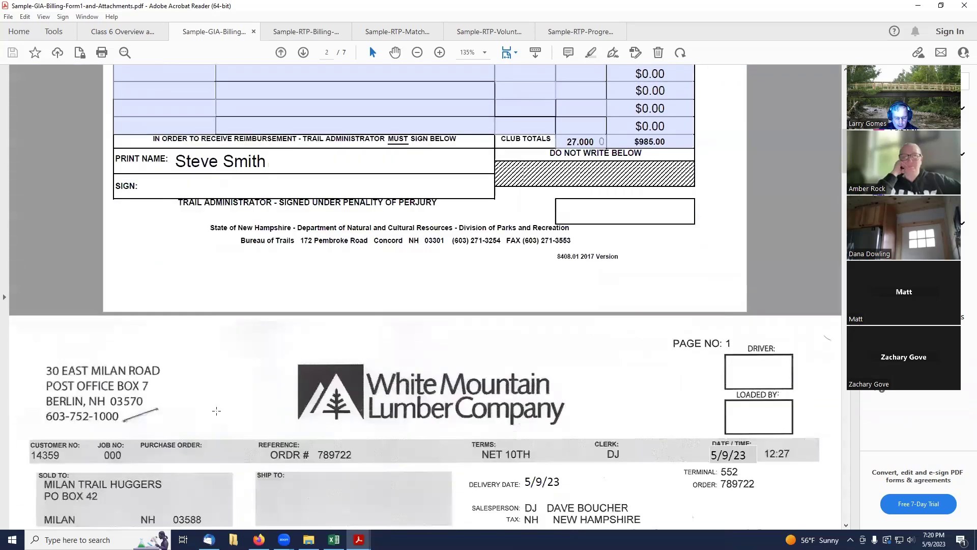
{"action": "scroll", "coordinate": [216, 411], "scroll_direction": "down", "scroll_amount": 5}
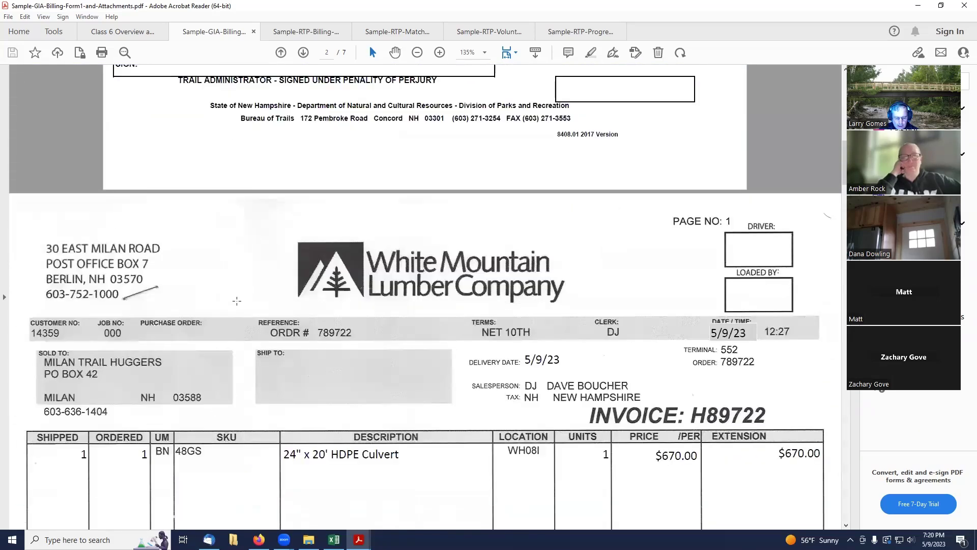
{"action": "scroll", "coordinate": [260, 324], "scroll_direction": "down", "scroll_amount": 5}
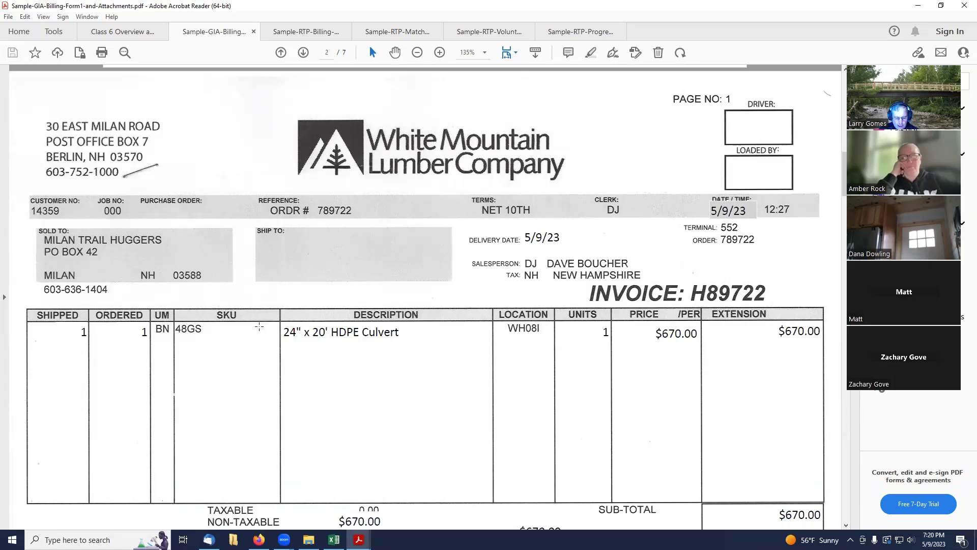
{"action": "scroll", "coordinate": [260, 326], "scroll_direction": "down", "scroll_amount": 2}
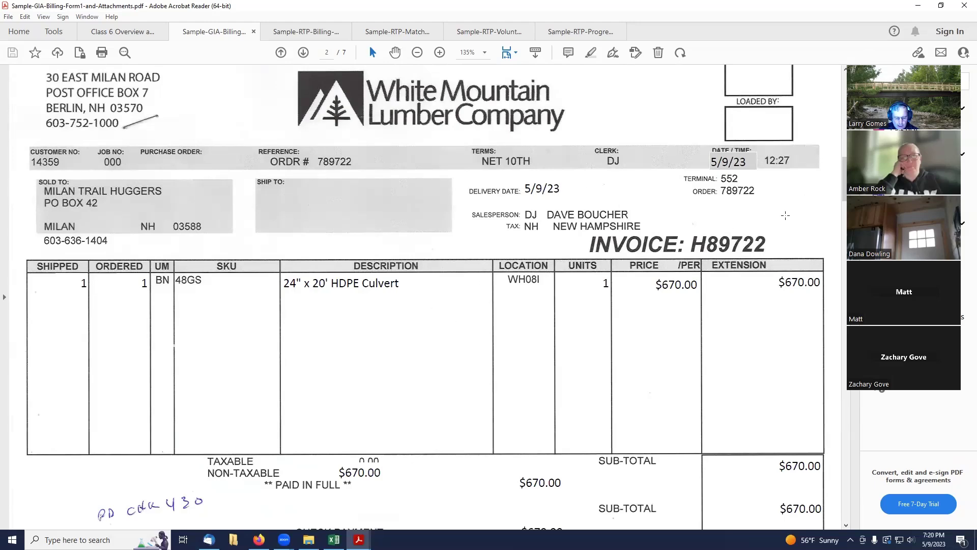
{"action": "scroll", "coordinate": [316, 323], "scroll_direction": "down", "scroll_amount": 10}
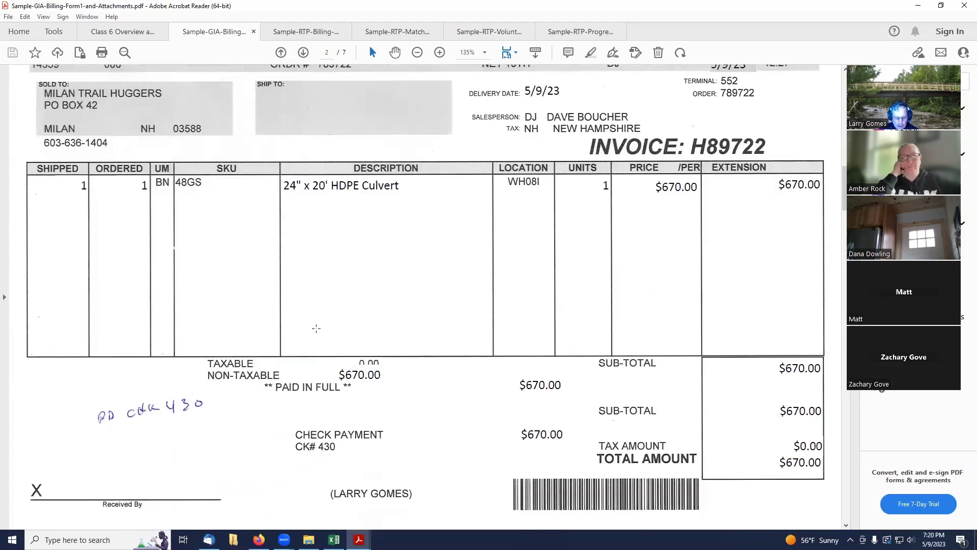
{"action": "scroll", "coordinate": [317, 327], "scroll_direction": "down", "scroll_amount": 3}
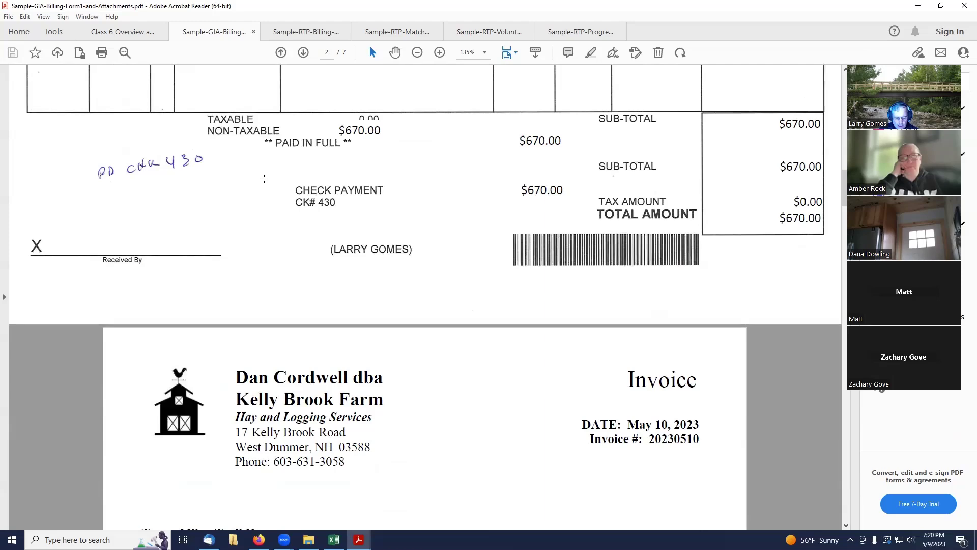
{"action": "scroll", "coordinate": [268, 189], "scroll_direction": "down", "scroll_amount": 10}
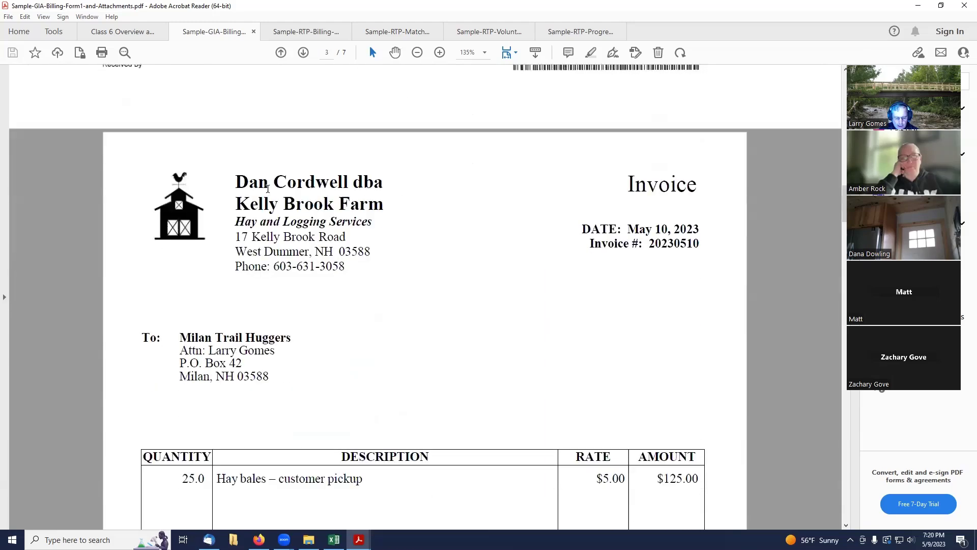
{"action": "scroll", "coordinate": [269, 189], "scroll_direction": "down", "scroll_amount": 3}
{"action": "scroll", "coordinate": [268, 192], "scroll_direction": "up", "scroll_amount": 1}
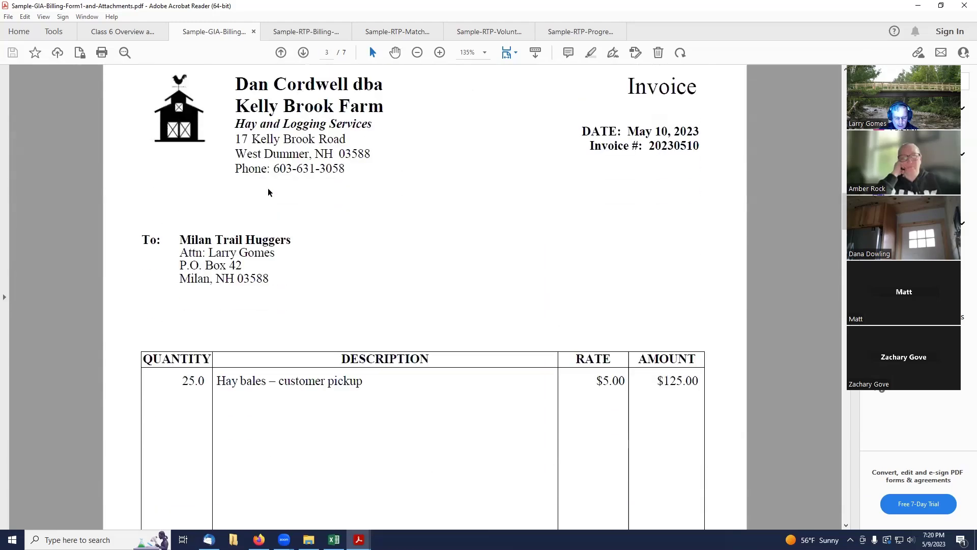
{"action": "scroll", "coordinate": [269, 192], "scroll_direction": "down", "scroll_amount": 2}
{"action": "scroll", "coordinate": [268, 189], "scroll_direction": "down", "scroll_amount": 4}
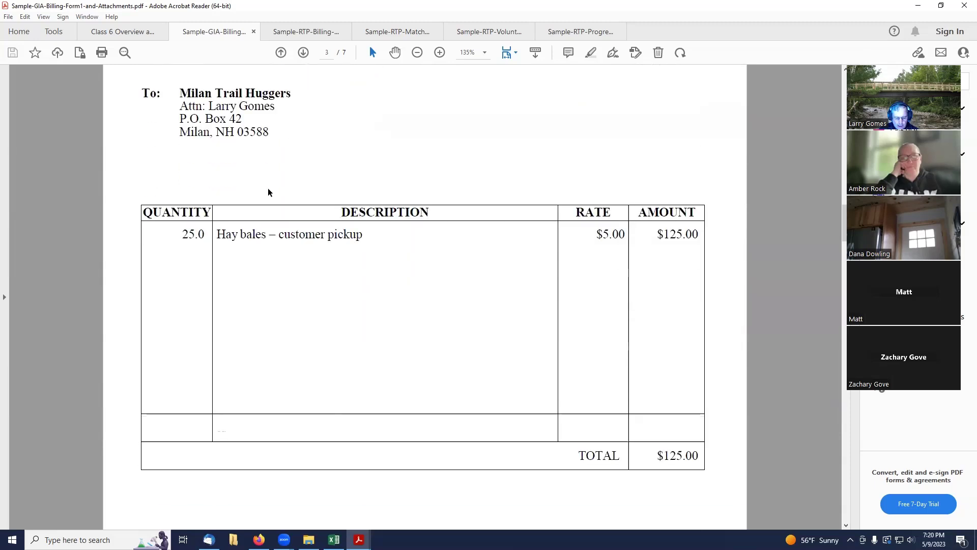
{"action": "scroll", "coordinate": [268, 192], "scroll_direction": "down", "scroll_amount": 7}
{"action": "scroll", "coordinate": [269, 192], "scroll_direction": "down", "scroll_amount": 17}
{"action": "scroll", "coordinate": [268, 189], "scroll_direction": "down", "scroll_amount": 2}
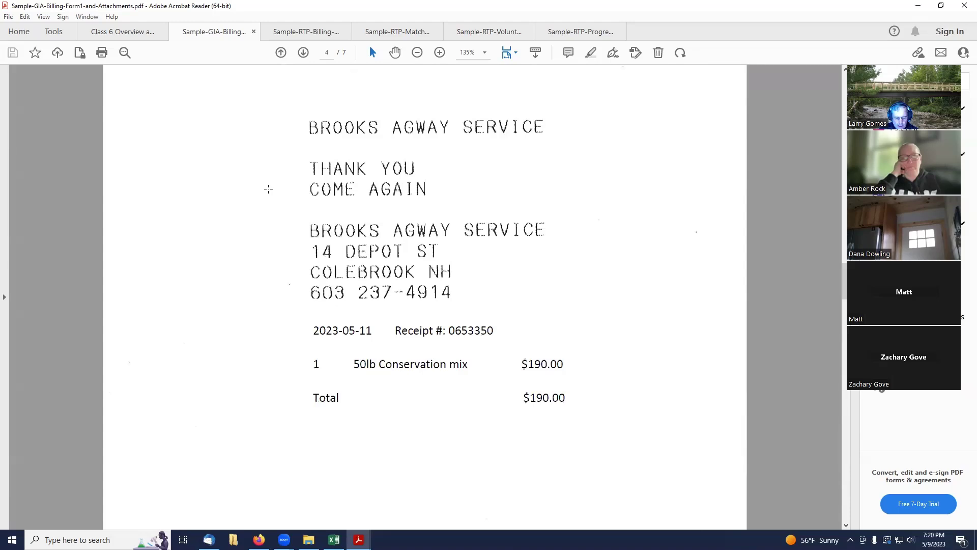
{"action": "scroll", "coordinate": [268, 189], "scroll_direction": "down", "scroll_amount": 1}
{"action": "scroll", "coordinate": [268, 189], "scroll_direction": "down", "scroll_amount": 9}
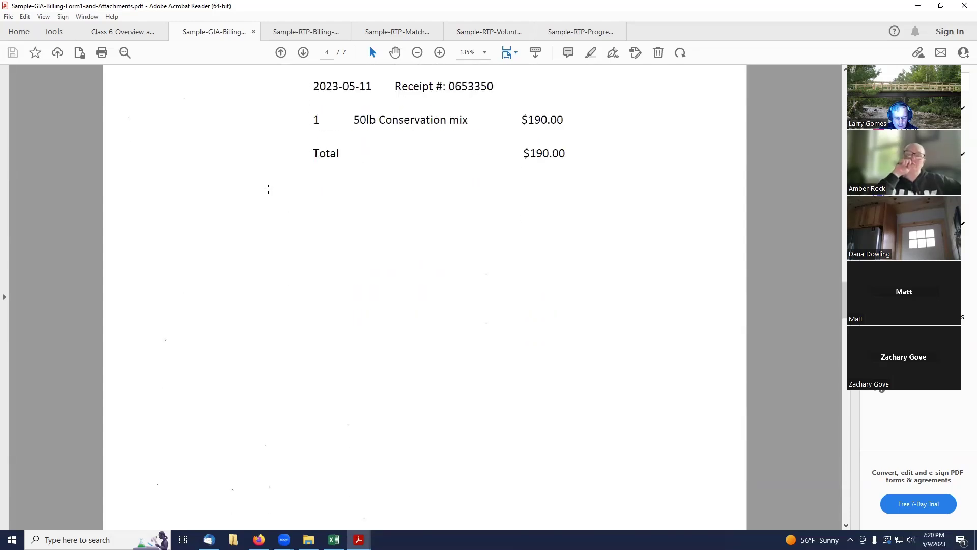
Step: Scroll through the cancelled check copies on pages 5–7 of the GIA billing attachments
{"action": "scroll", "coordinate": [268, 189], "scroll_direction": "down", "scroll_amount": 15}
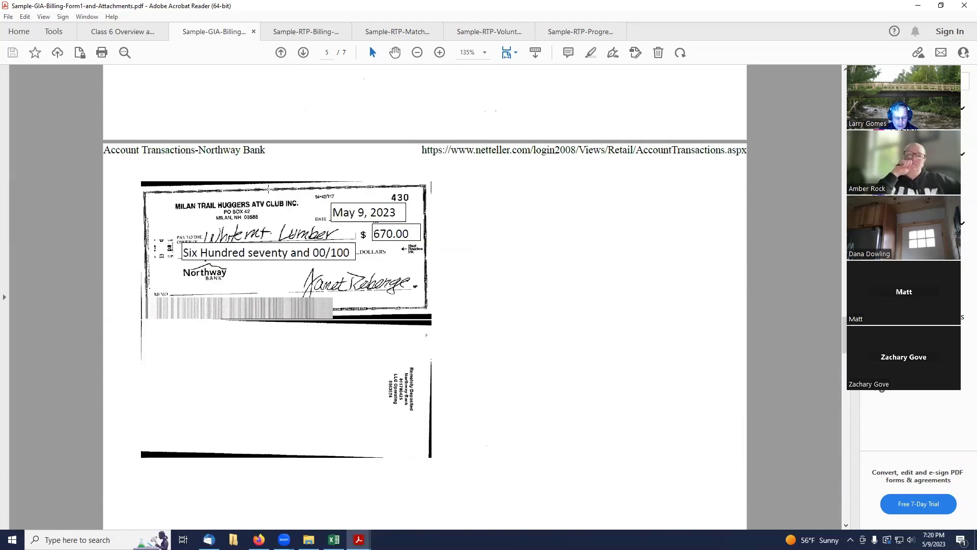
{"action": "scroll", "coordinate": [268, 189], "scroll_direction": "down", "scroll_amount": 2}
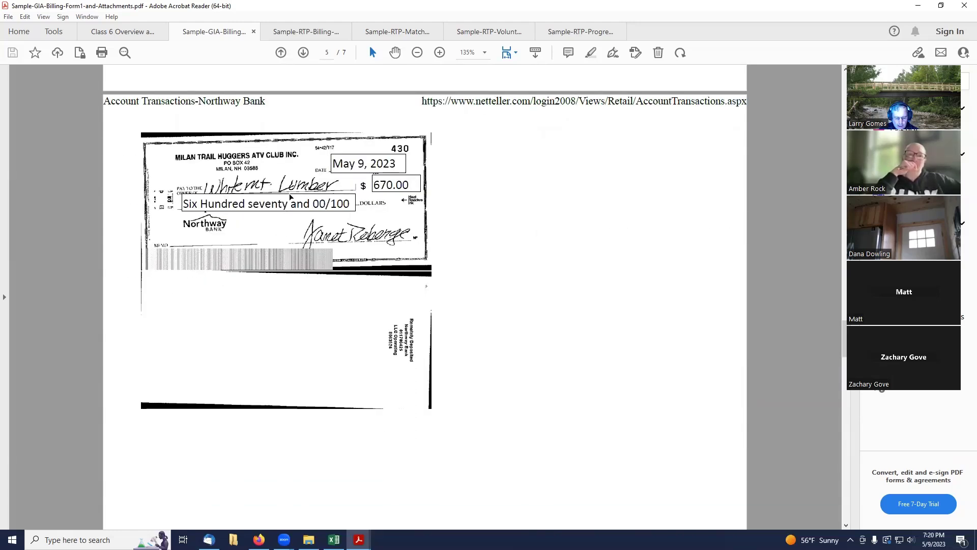
{"action": "scroll", "coordinate": [291, 198], "scroll_direction": "down", "scroll_amount": 8}
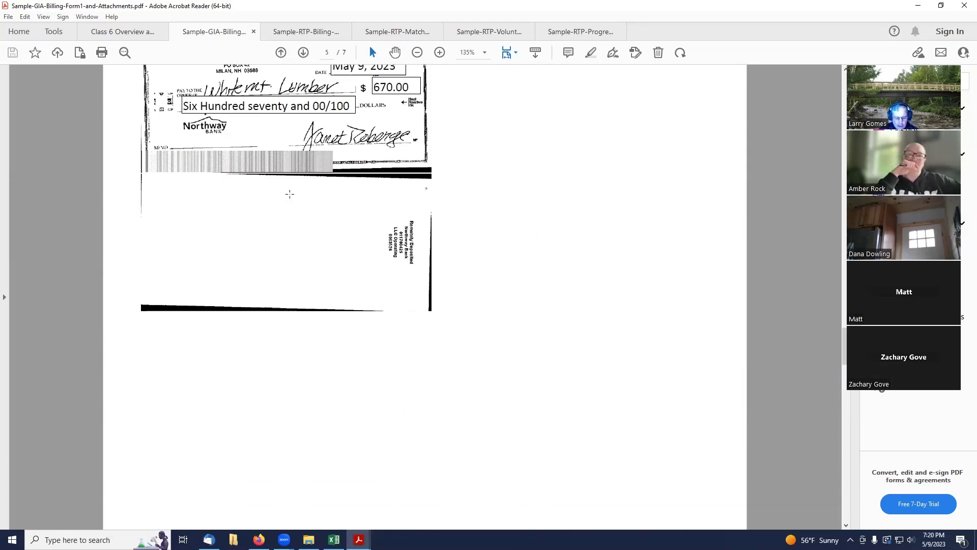
{"action": "scroll", "coordinate": [290, 197], "scroll_direction": "down", "scroll_amount": 6}
{"action": "scroll", "coordinate": [291, 198], "scroll_direction": "up", "scroll_amount": 13}
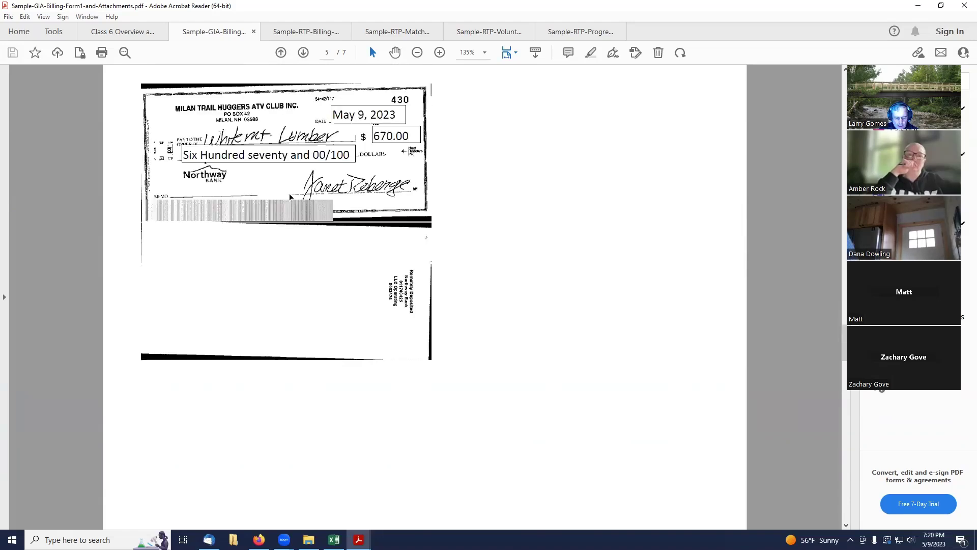
{"action": "scroll", "coordinate": [290, 198], "scroll_direction": "up", "scroll_amount": 1}
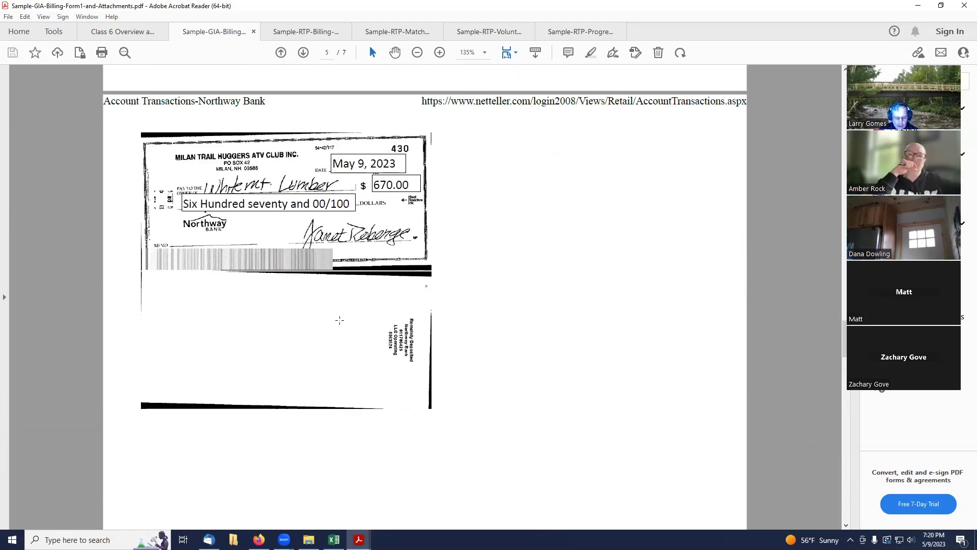
{"action": "scroll", "coordinate": [338, 319], "scroll_direction": "down", "scroll_amount": 20}
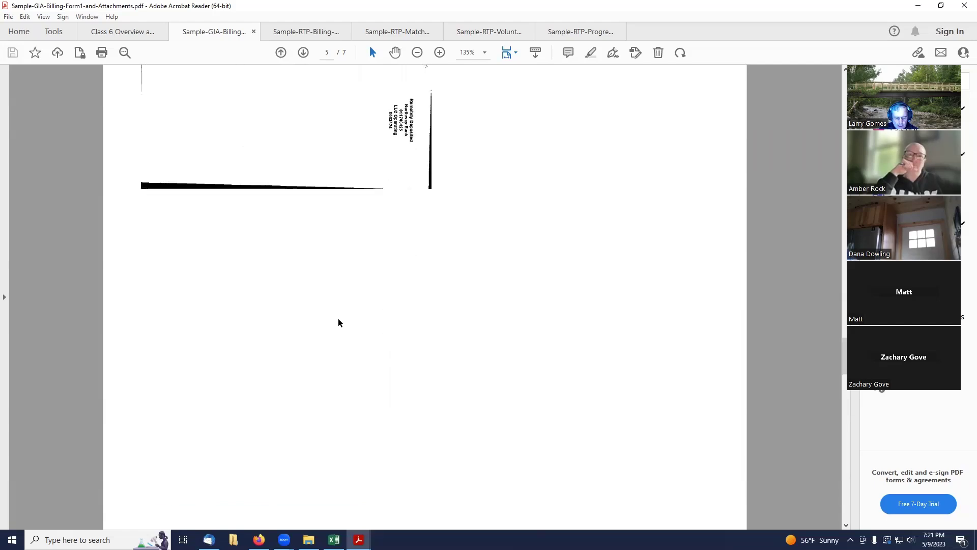
{"action": "scroll", "coordinate": [338, 322], "scroll_direction": "down", "scroll_amount": 8}
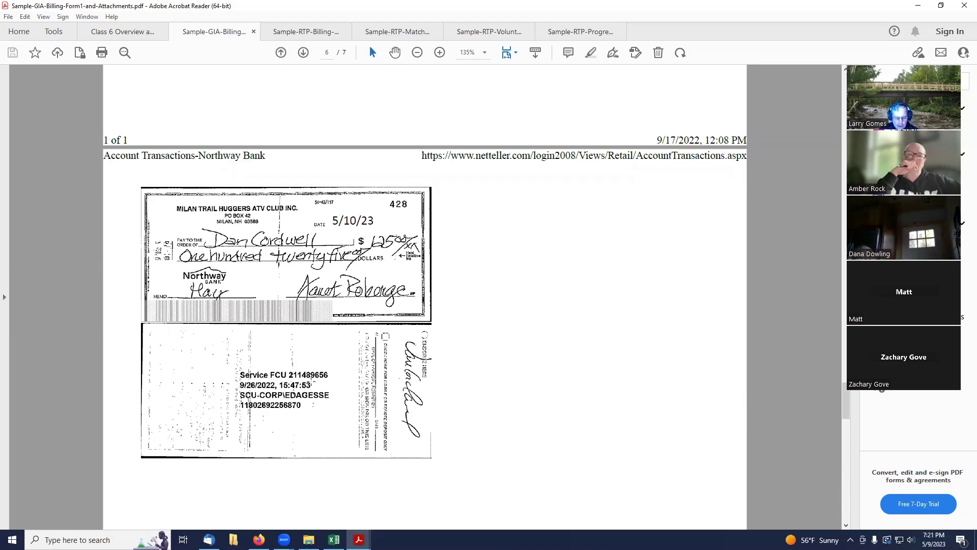
{"action": "scroll", "coordinate": [313, 419], "scroll_direction": "down", "scroll_amount": 19}
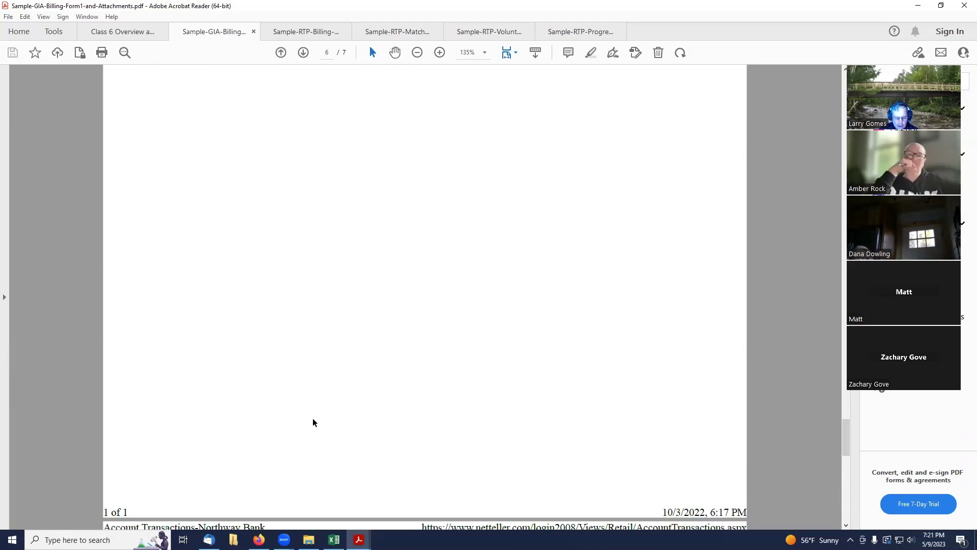
{"action": "scroll", "coordinate": [312, 419], "scroll_direction": "down", "scroll_amount": 5}
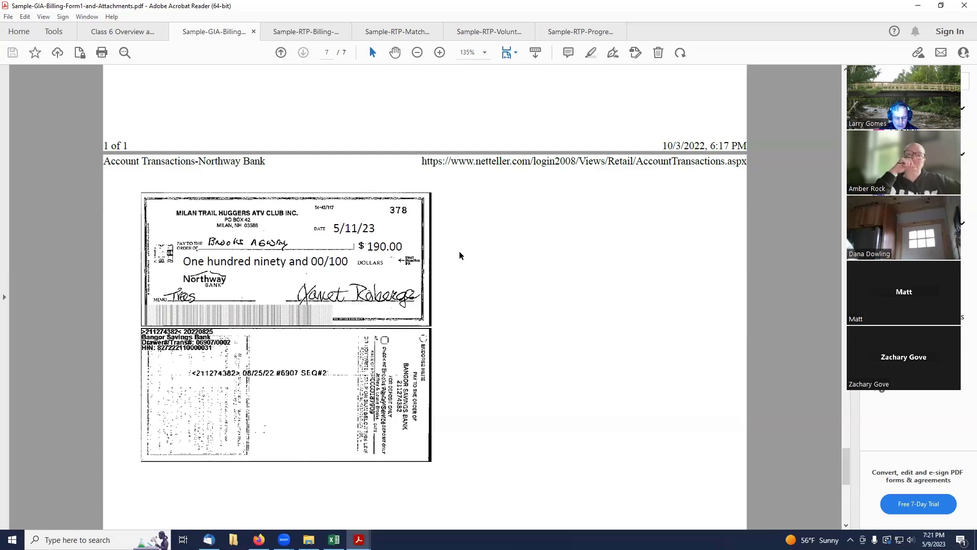
{"action": "scroll", "coordinate": [459, 252], "scroll_direction": "down", "scroll_amount": 5}
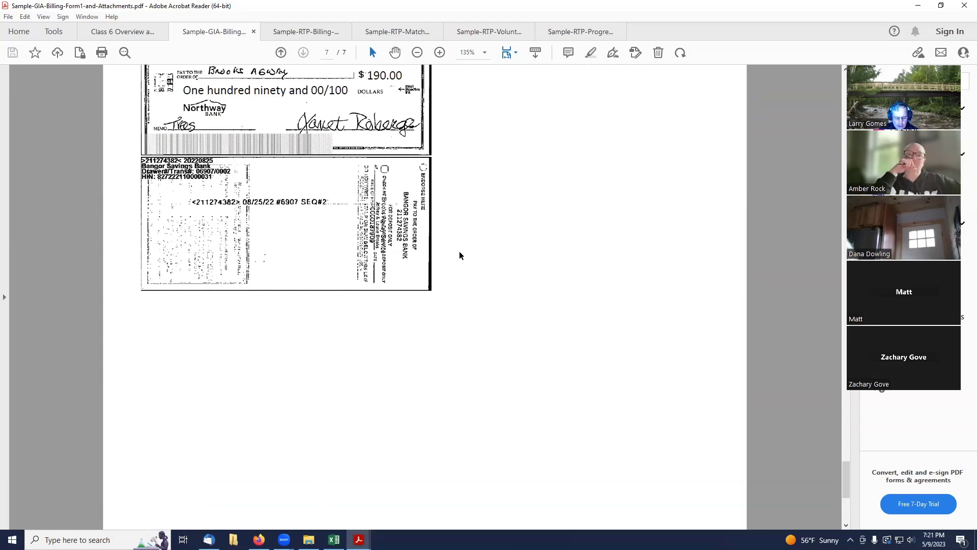
{"action": "scroll", "coordinate": [459, 255], "scroll_direction": "down", "scroll_amount": 6}
{"action": "scroll", "coordinate": [459, 255], "scroll_direction": "up", "scroll_amount": 4}
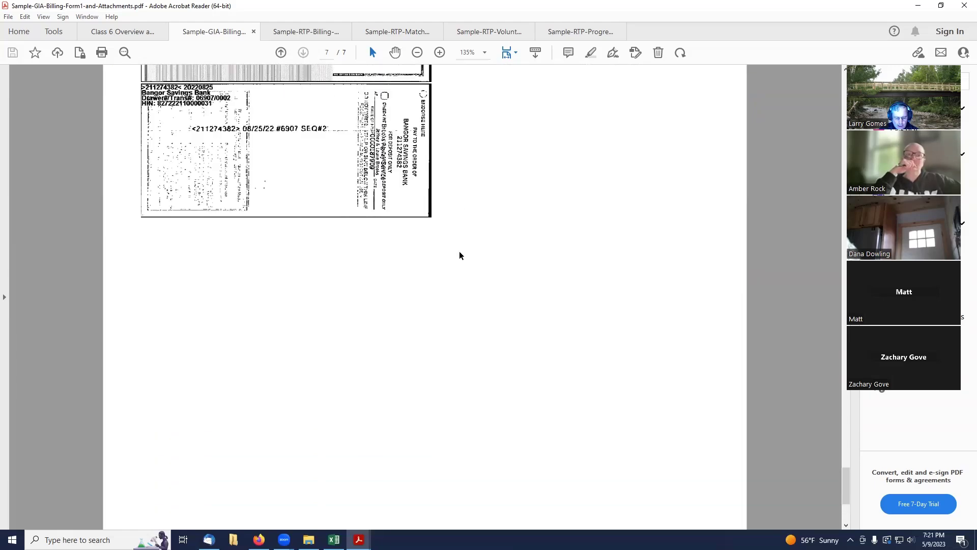
Step: Return to the top and bring up the Sample-RTP-Billing form with its $12,922.00 excavator line
{"action": "left_click_drag", "start_coordinate": [844, 485], "coordinate": [843, 466]}
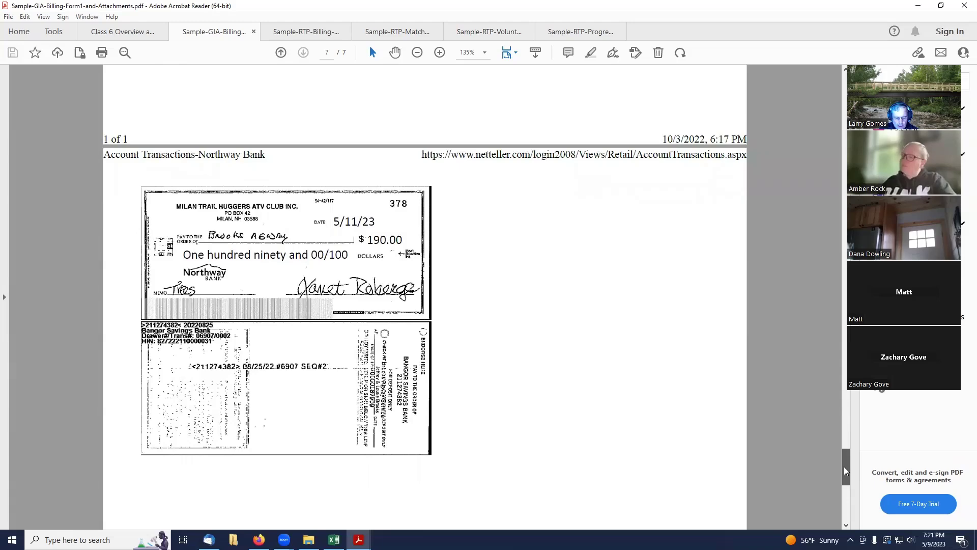
{"action": "left_click_drag", "start_coordinate": [844, 466], "coordinate": [580, 4]}
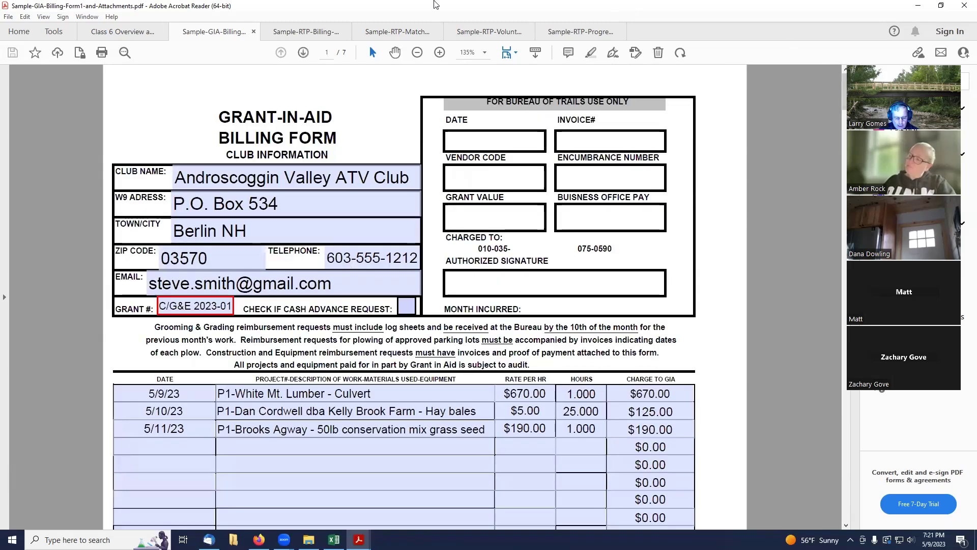
{"action": "left_click", "coordinate": [305, 32]}
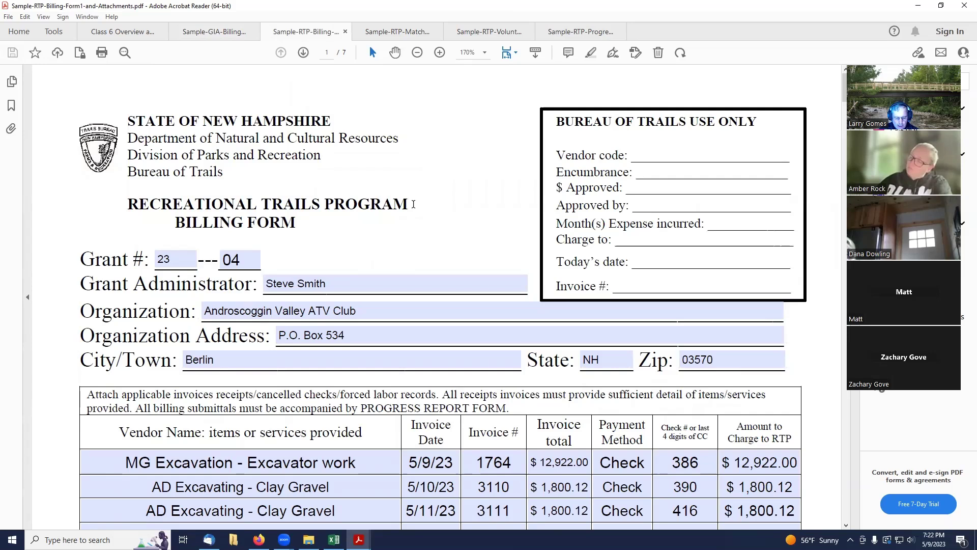
{"action": "scroll", "coordinate": [413, 203], "scroll_direction": "down", "scroll_amount": 1}
{"action": "scroll", "coordinate": [413, 208], "scroll_direction": "down", "scroll_amount": 1}
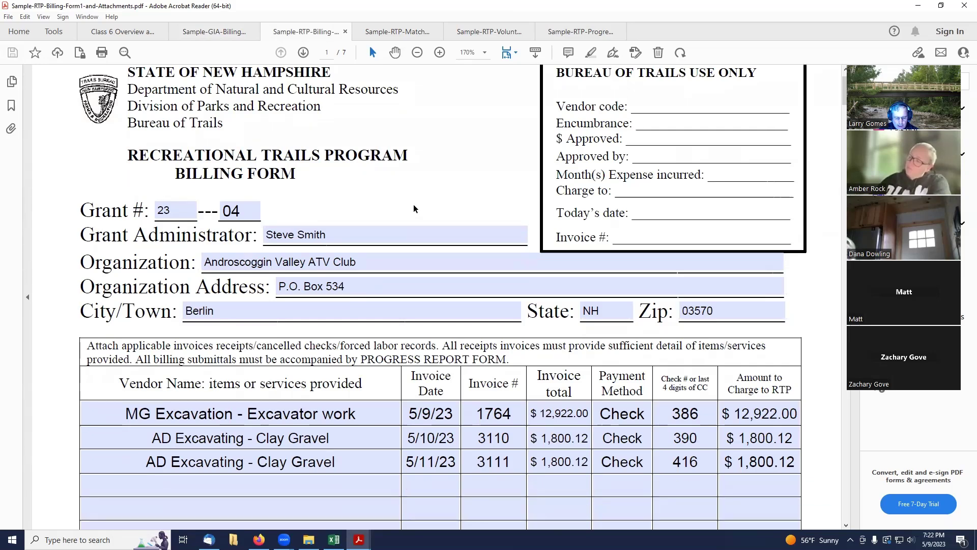
{"action": "left_click", "coordinate": [160, 210]}
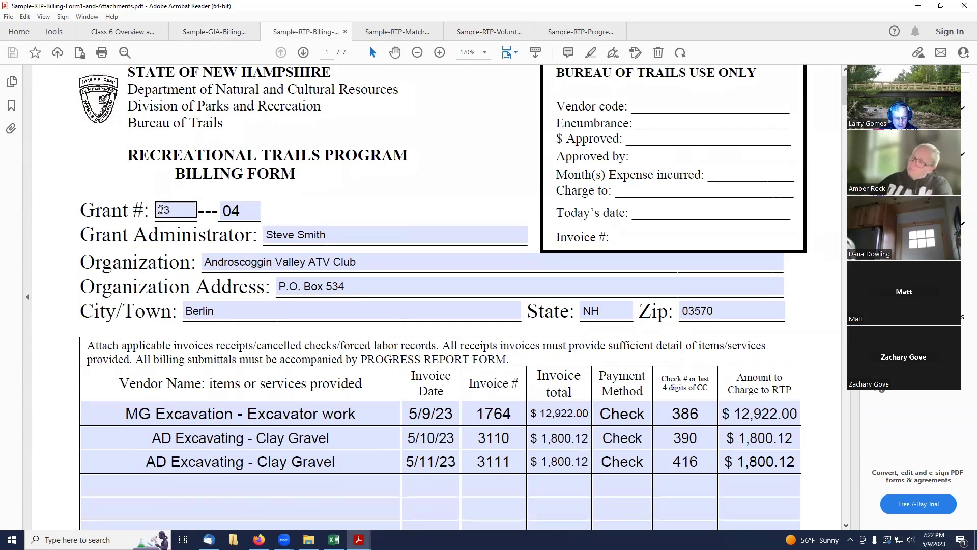
{"action": "left_click", "coordinate": [251, 215]}
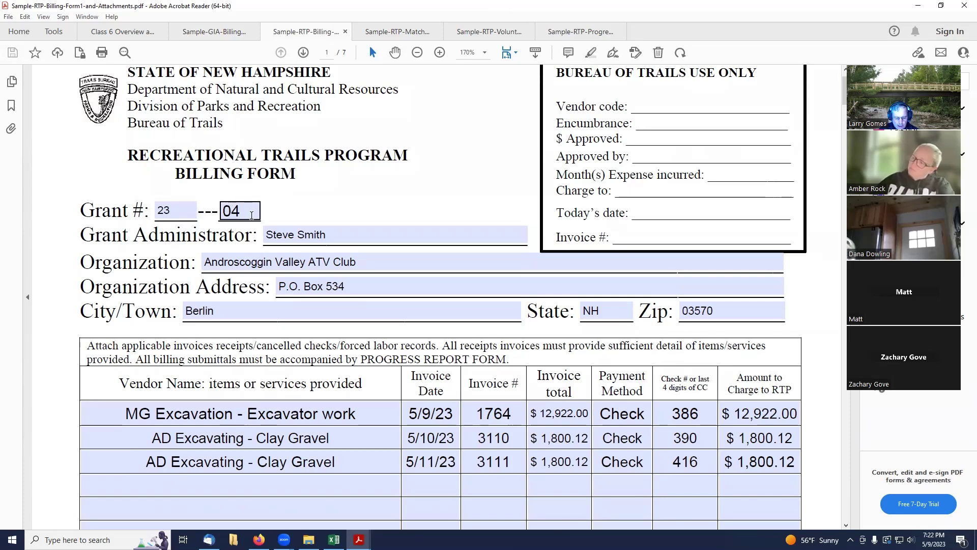
{"action": "key", "text": "Return"}
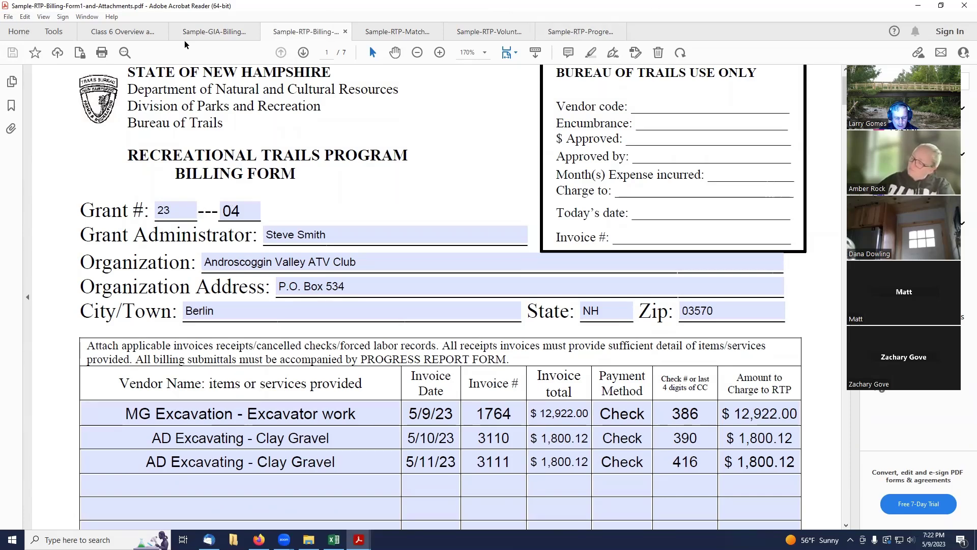
Step: Show step 2 of the Class 6 Overview and mark the Award Documents folder in the folder tree
{"action": "left_click", "coordinate": [117, 33]}
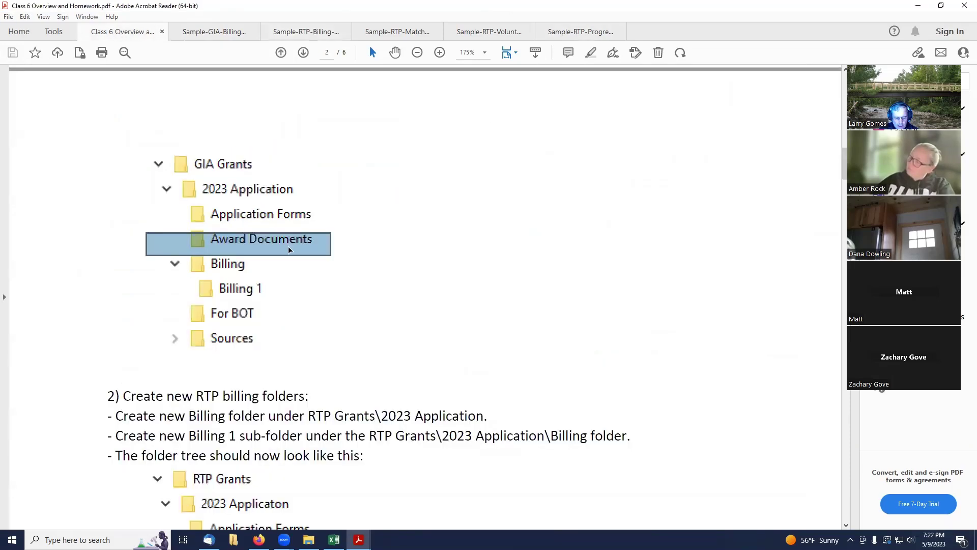
{"action": "scroll", "coordinate": [289, 247], "scroll_direction": "down", "scroll_amount": 10}
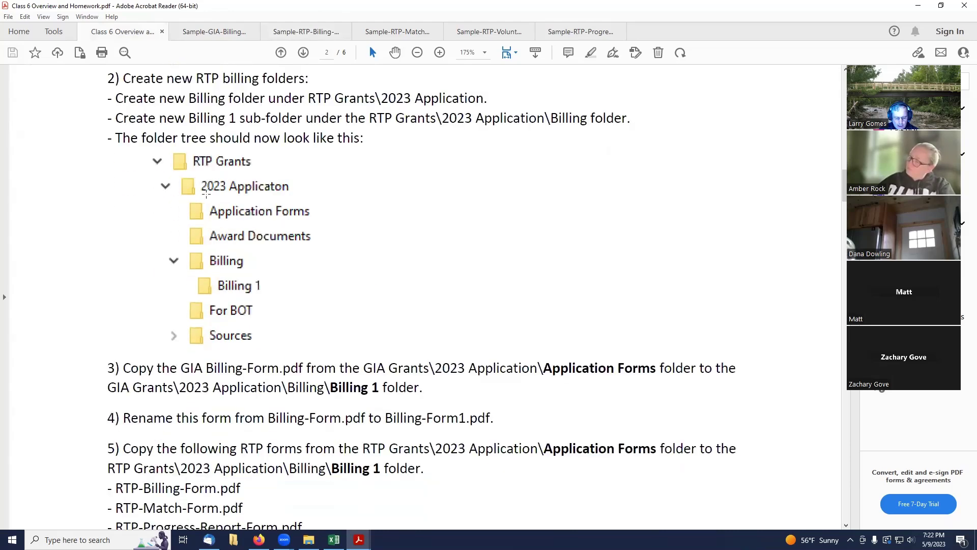
{"action": "left_click_drag", "start_coordinate": [172, 199], "coordinate": [348, 242]}
{"action": "left_click", "coordinate": [225, 226]}
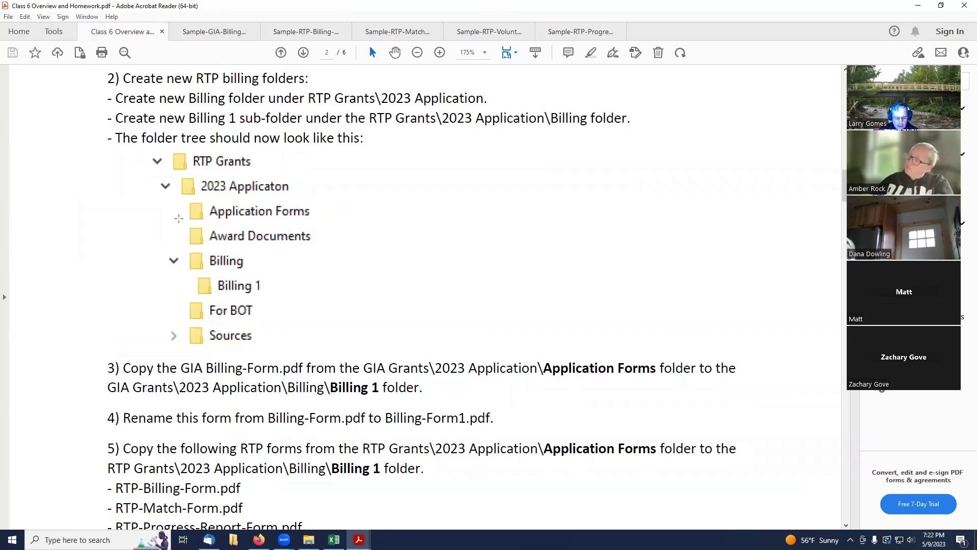
{"action": "left_click_drag", "start_coordinate": [178, 221], "coordinate": [344, 254]}
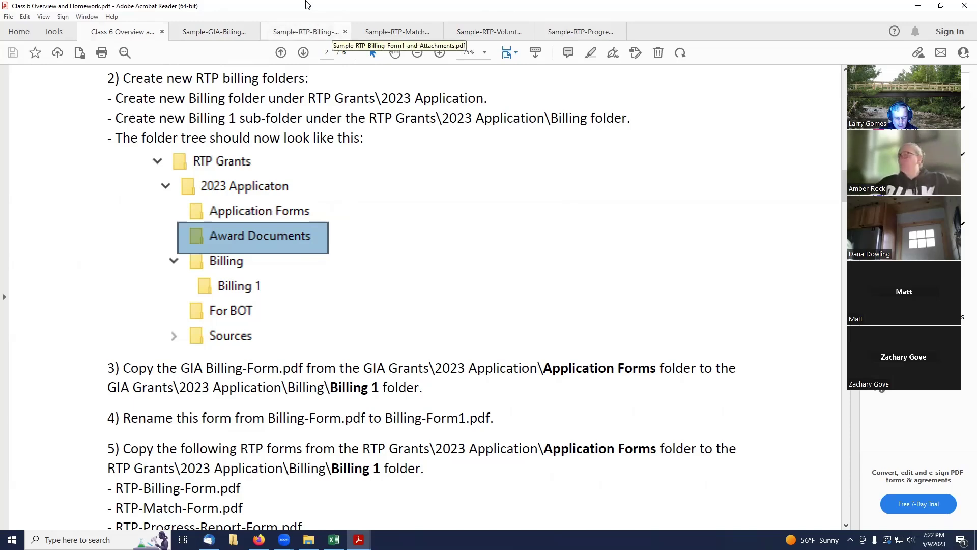
Step: On the RTP form, review grant number 23-04, administrator, organization and address, then the vendor table
{"action": "left_click", "coordinate": [305, 31]}
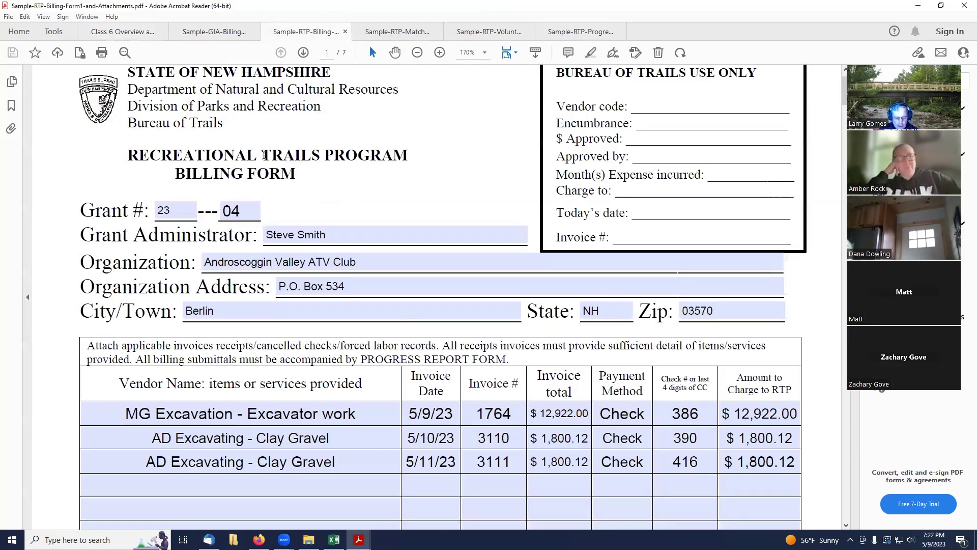
{"action": "left_click", "coordinate": [173, 210]}
{"action": "left_click", "coordinate": [250, 208]}
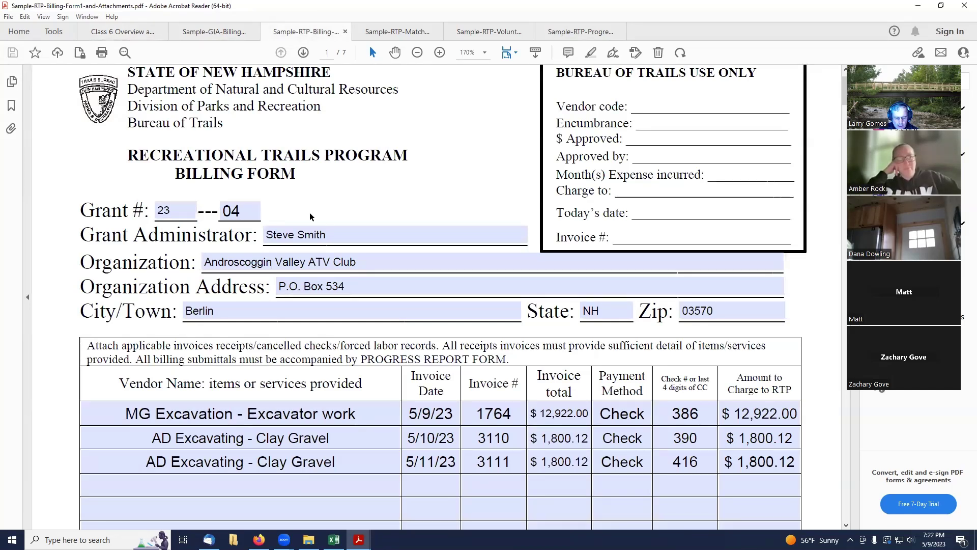
{"action": "left_click", "coordinate": [330, 235]}
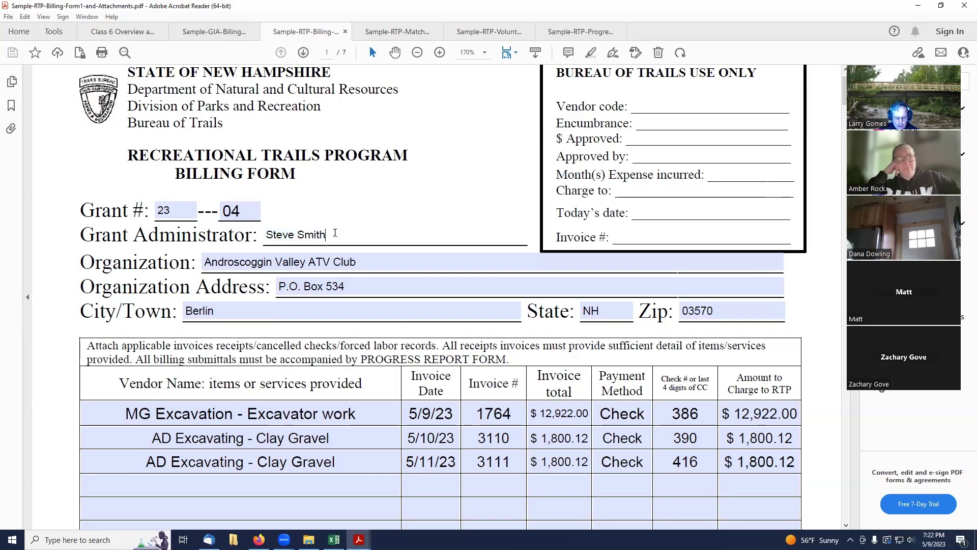
{"action": "left_click", "coordinate": [371, 263]}
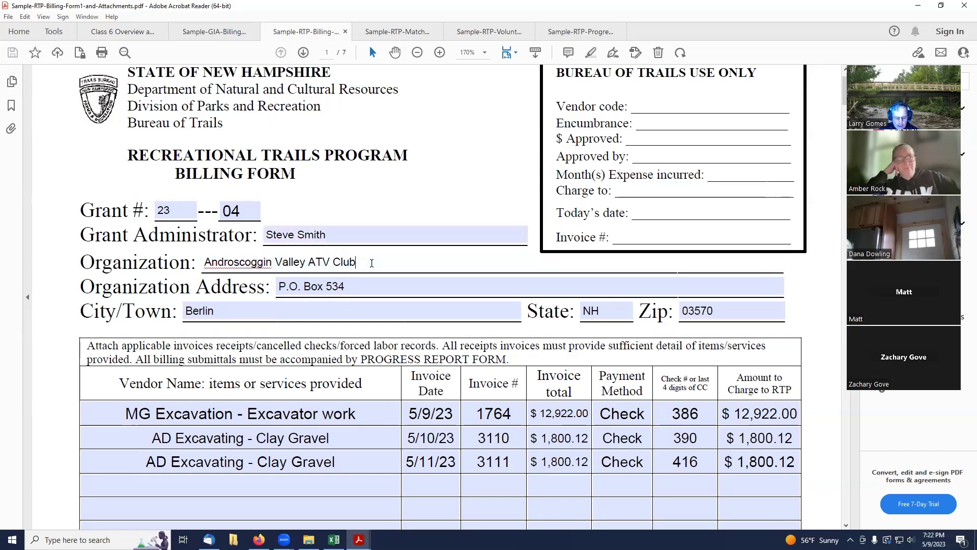
{"action": "left_click", "coordinate": [360, 286]}
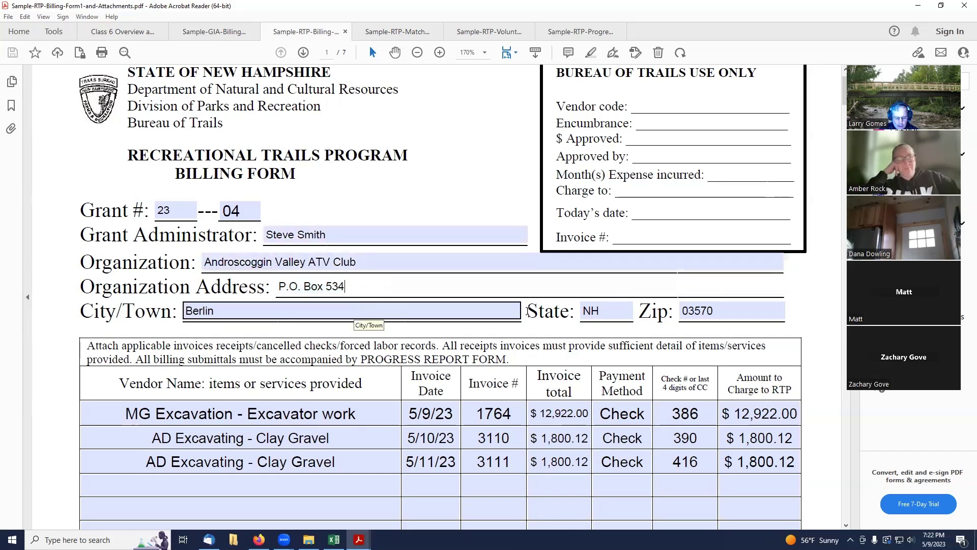
{"action": "scroll", "coordinate": [317, 437], "scroll_direction": "down", "scroll_amount": 3}
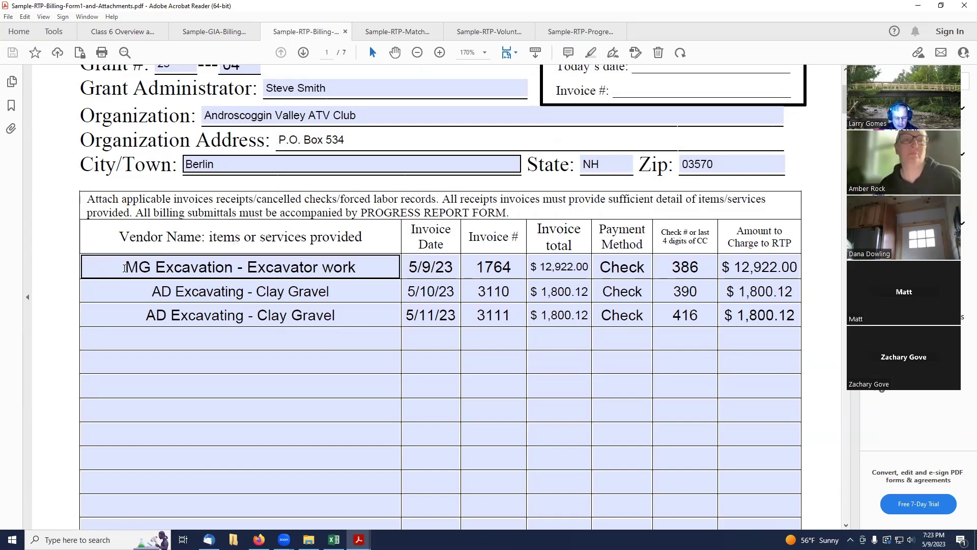
Step: Review the first two vendor rows: MG Excavation paid by check 386, row 2 by check 390
{"action": "left_click_drag", "start_coordinate": [125, 263], "coordinate": [535, 269]}
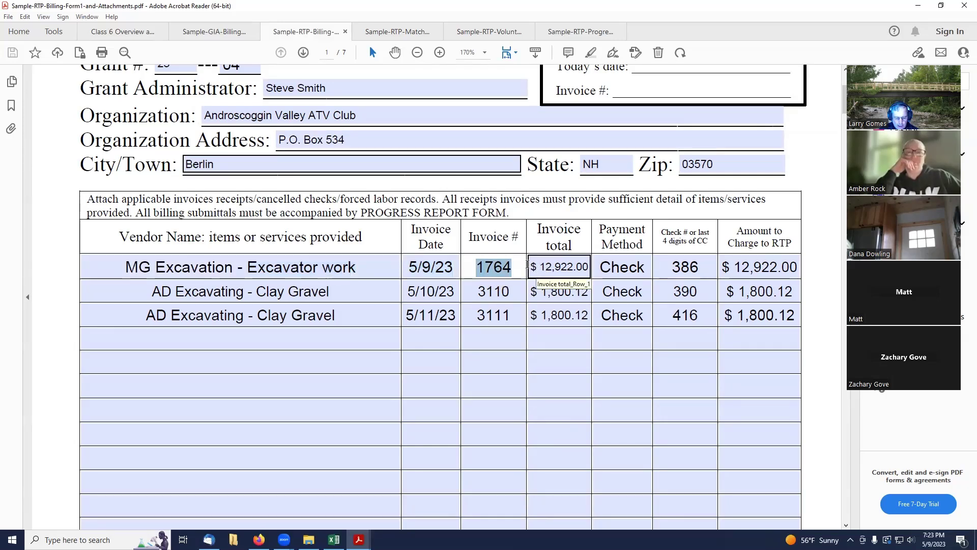
{"action": "left_click_drag", "start_coordinate": [531, 264], "coordinate": [578, 270]}
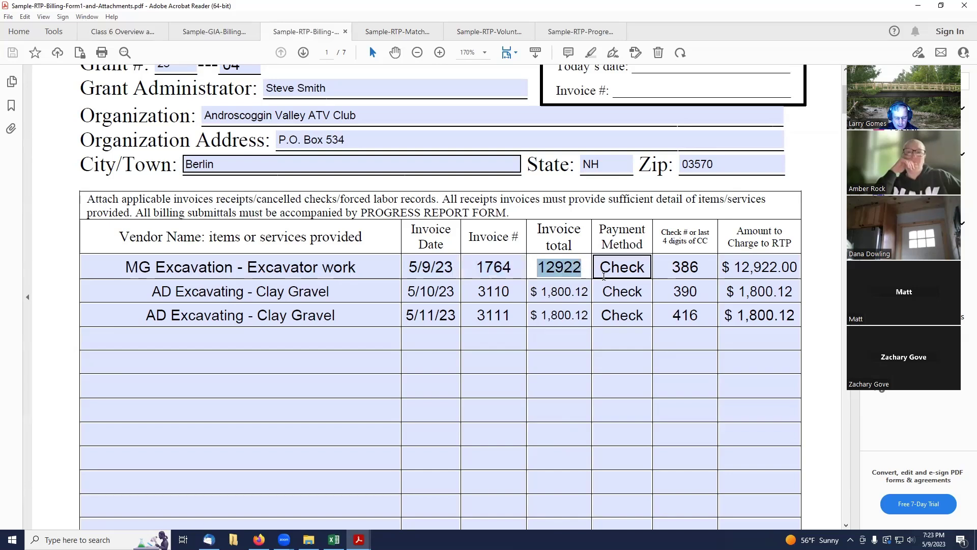
{"action": "left_click", "coordinate": [620, 267]}
{"action": "left_click", "coordinate": [681, 268]}
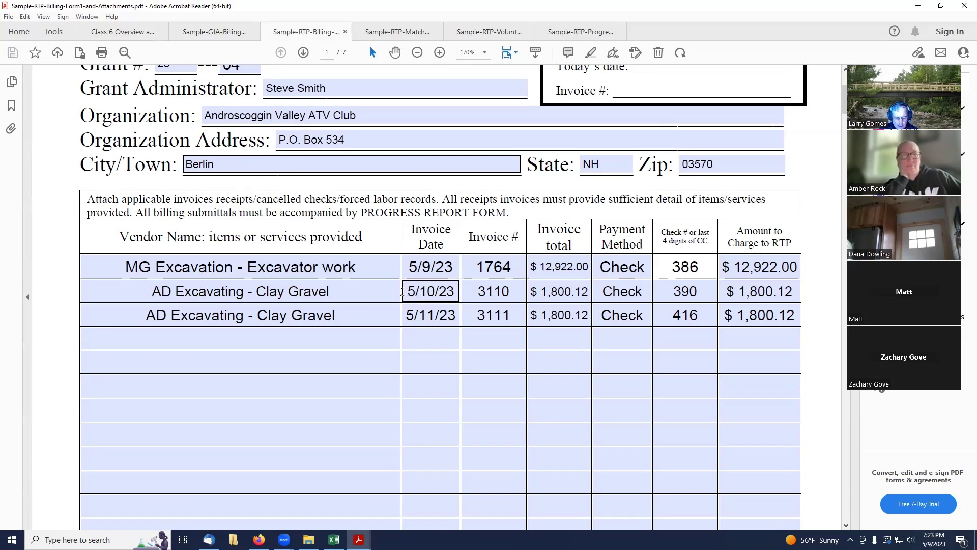
{"action": "left_click_drag", "start_coordinate": [406, 291], "coordinate": [447, 292]}
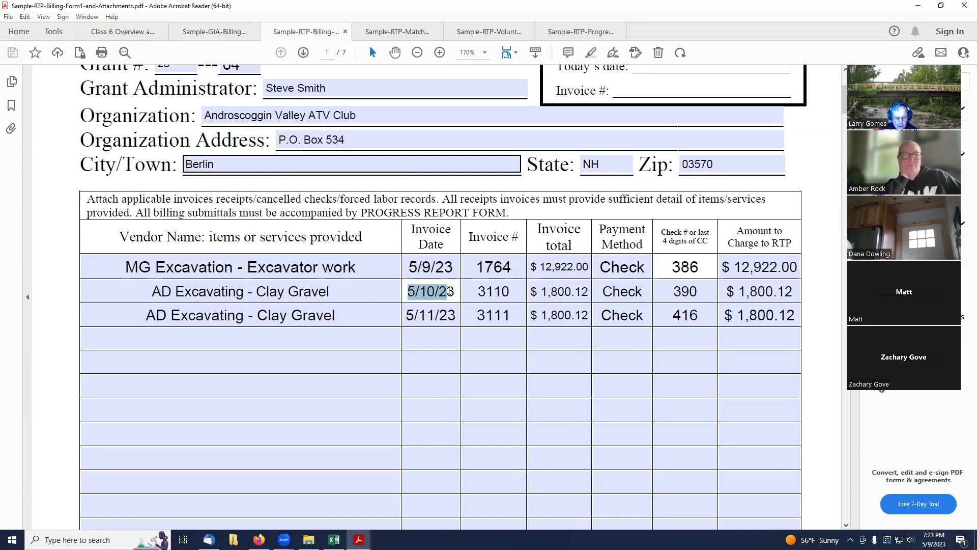
{"action": "left_click", "coordinate": [543, 291]}
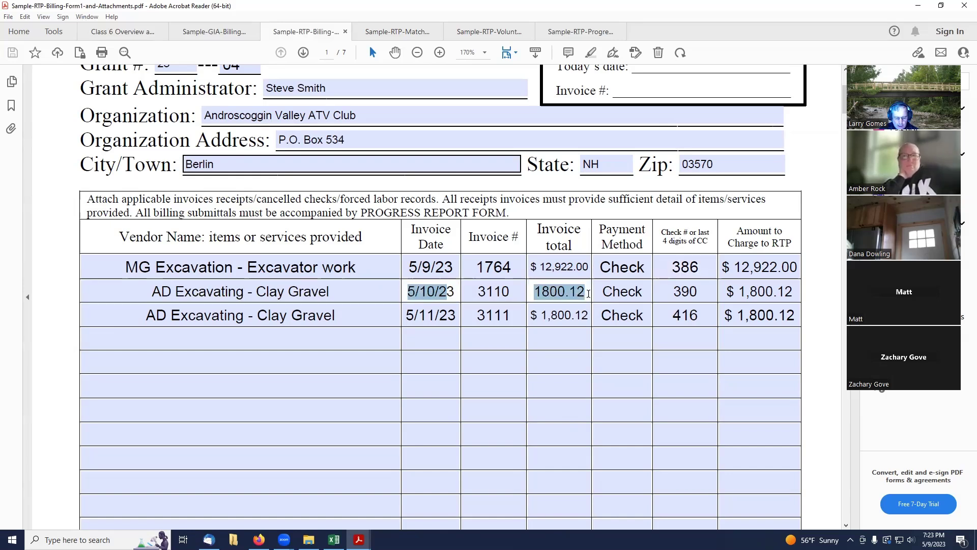
{"action": "left_click", "coordinate": [674, 291]}
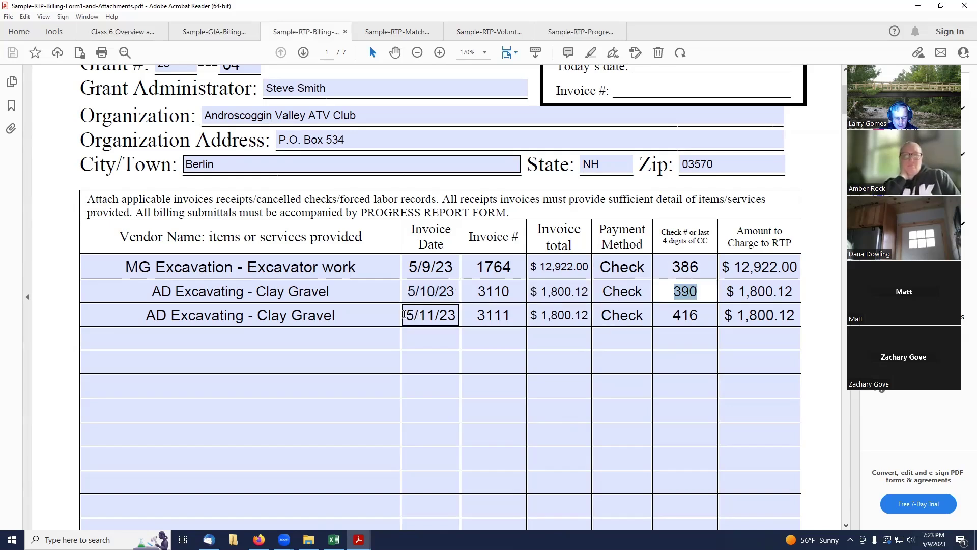
Step: Format row 3's invoice total as $ 1,800.12 and compare the row 2 and 3 vendor descriptions
{"action": "left_click_drag", "start_coordinate": [404, 314], "coordinate": [448, 316]}
{"action": "left_click", "coordinate": [530, 315]}
{"action": "left_click", "coordinate": [691, 318]}
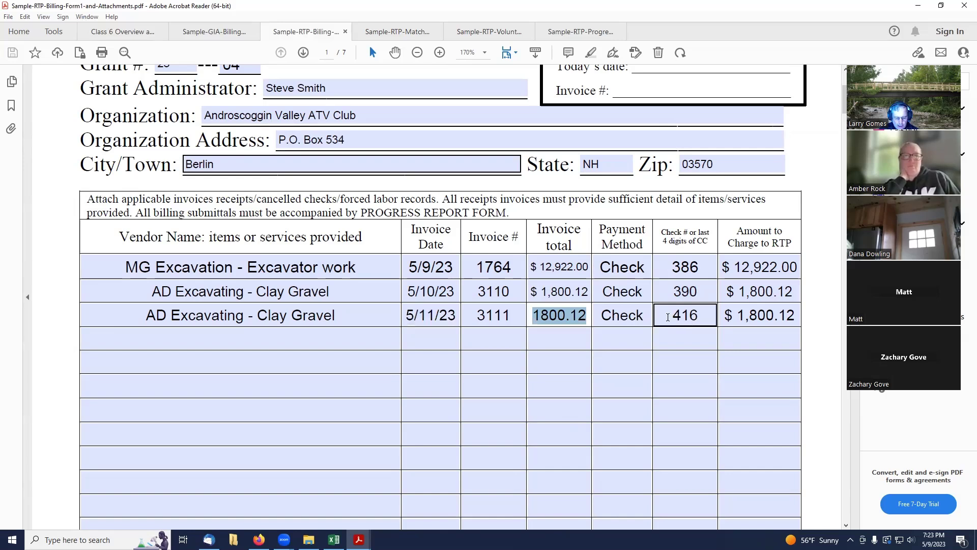
{"action": "left_click", "coordinate": [533, 390]}
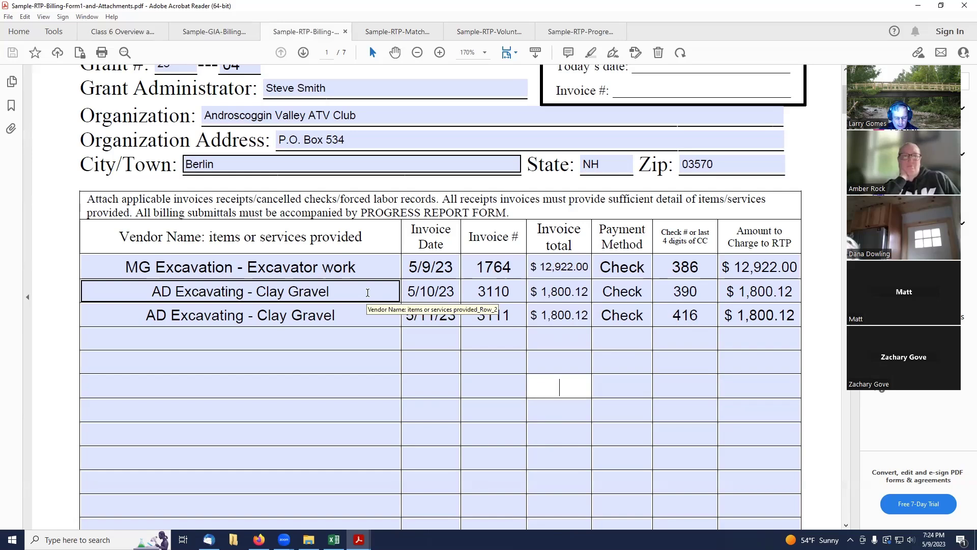
{"action": "left_click", "coordinate": [368, 293]}
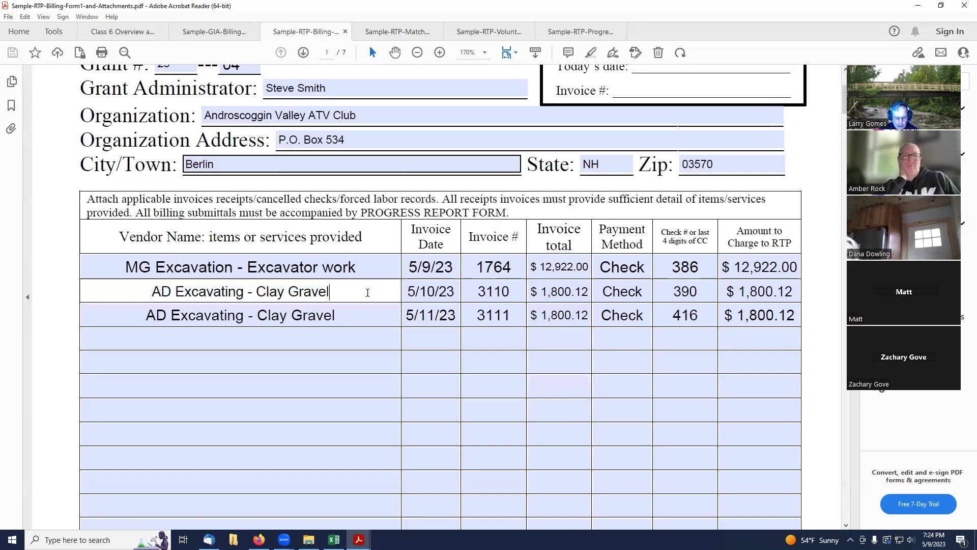
{"action": "left_click", "coordinate": [359, 318]}
{"action": "left_click", "coordinate": [364, 292]}
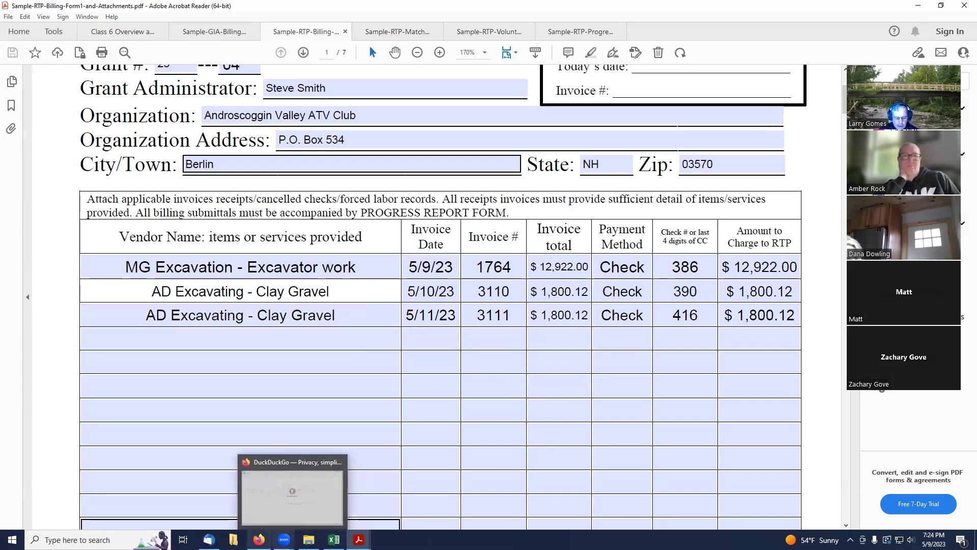
Step: Bring up Class 6 Overview and Homework, skim its steps, and return to page 1's RTP bid rules list
{"action": "mouse_move", "coordinate": [359, 539]}
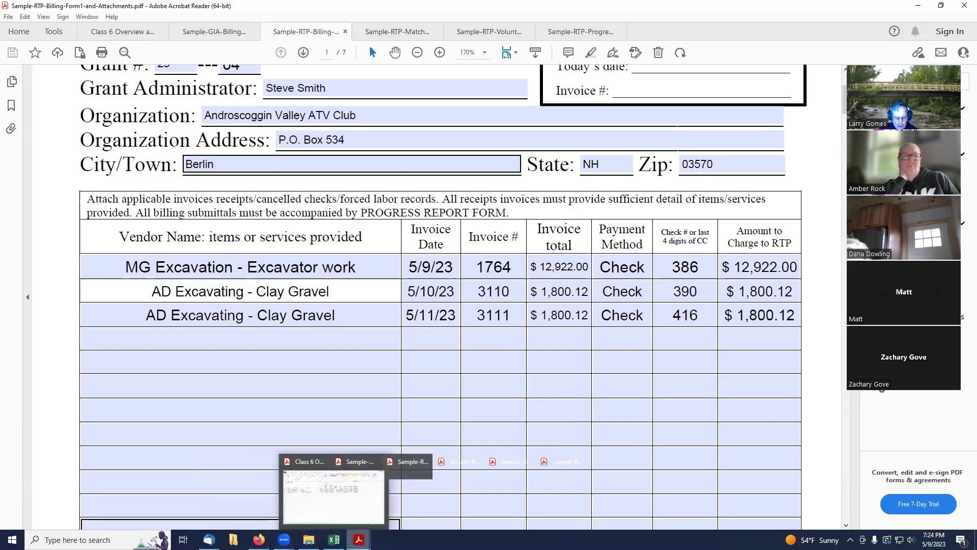
{"action": "left_click", "coordinate": [105, 28]}
{"action": "scroll", "coordinate": [450, 195], "scroll_direction": "down", "scroll_amount": 8}
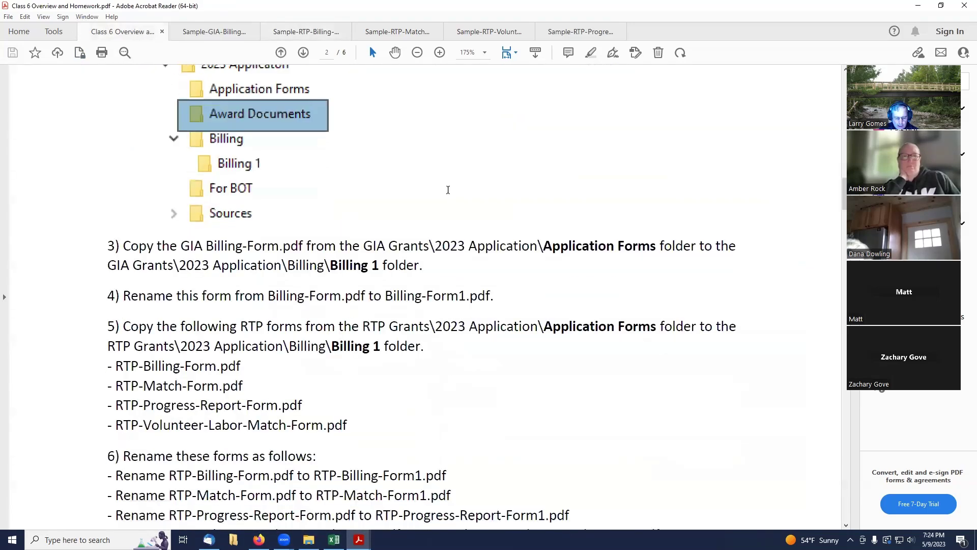
{"action": "scroll", "coordinate": [448, 190], "scroll_direction": "down", "scroll_amount": 10}
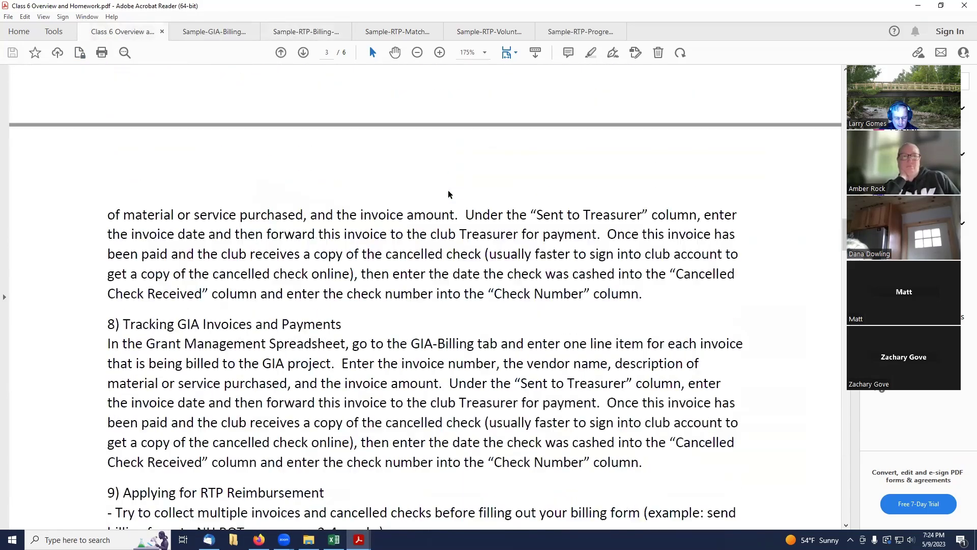
{"action": "scroll", "coordinate": [448, 189], "scroll_direction": "down", "scroll_amount": 4}
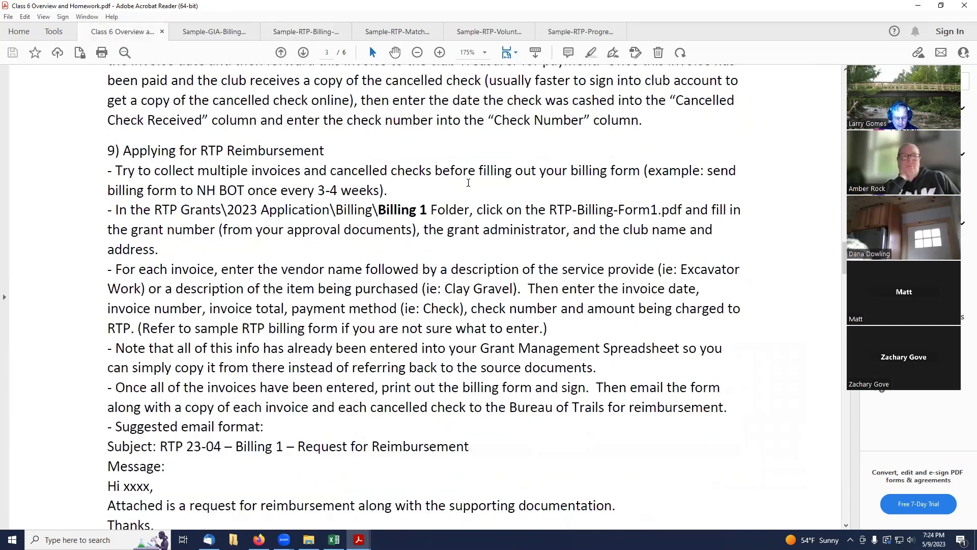
{"action": "scroll", "coordinate": [462, 196], "scroll_direction": "up", "scroll_amount": 7}
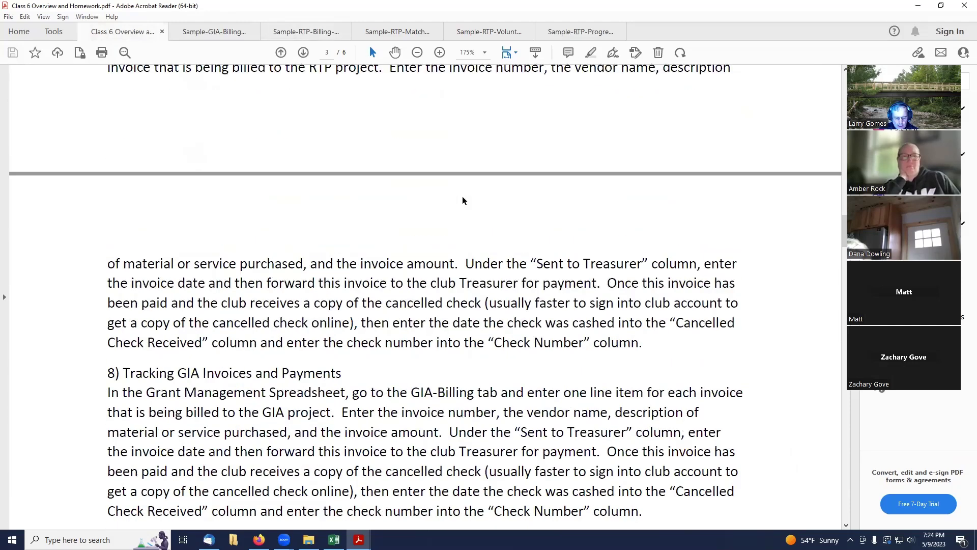
{"action": "scroll", "coordinate": [461, 196], "scroll_direction": "up", "scroll_amount": 20}
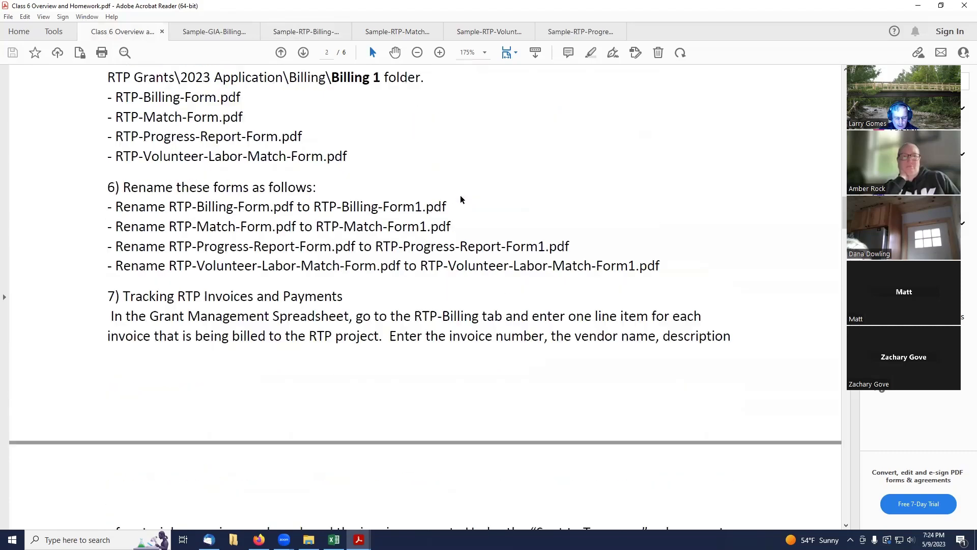
{"action": "scroll", "coordinate": [458, 194], "scroll_direction": "up", "scroll_amount": 16}
{"action": "scroll", "coordinate": [457, 177], "scroll_direction": "up", "scroll_amount": 2}
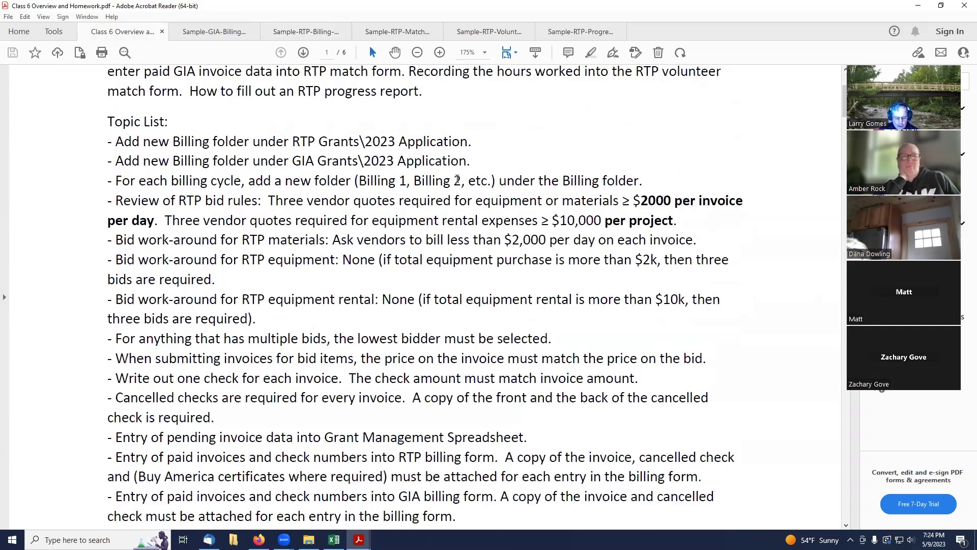
{"action": "scroll", "coordinate": [457, 179], "scroll_direction": "down", "scroll_amount": 1}
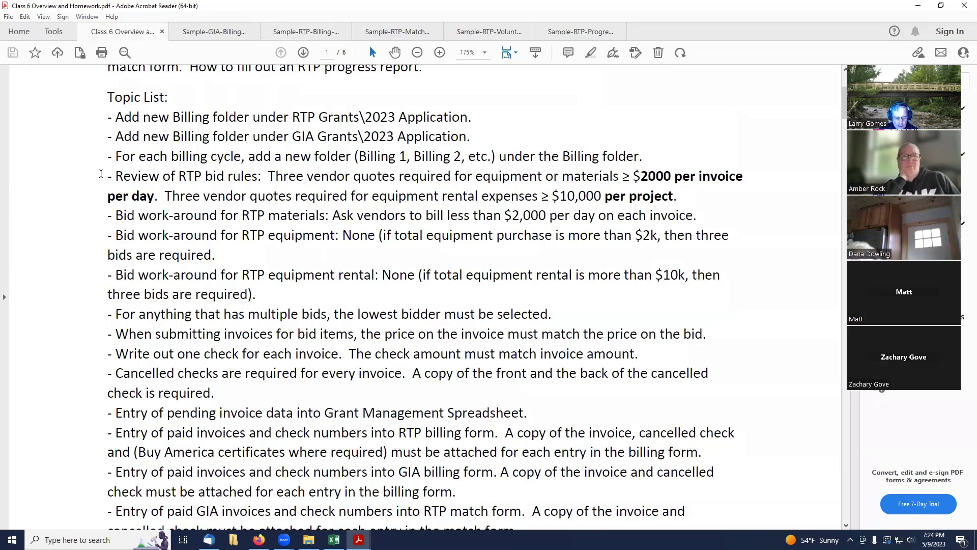
{"action": "left_click_drag", "start_coordinate": [105, 177], "coordinate": [440, 314]}
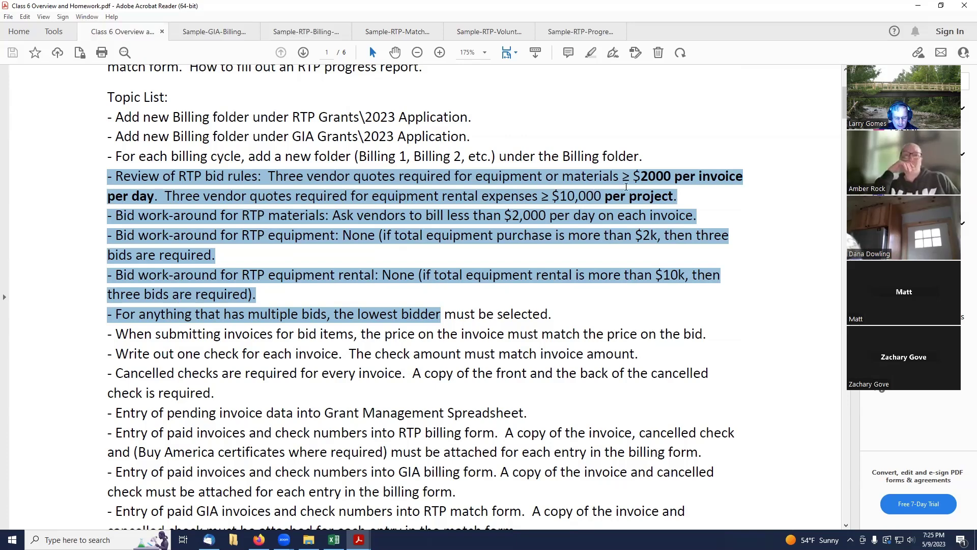
{"action": "left_click", "coordinate": [305, 192]}
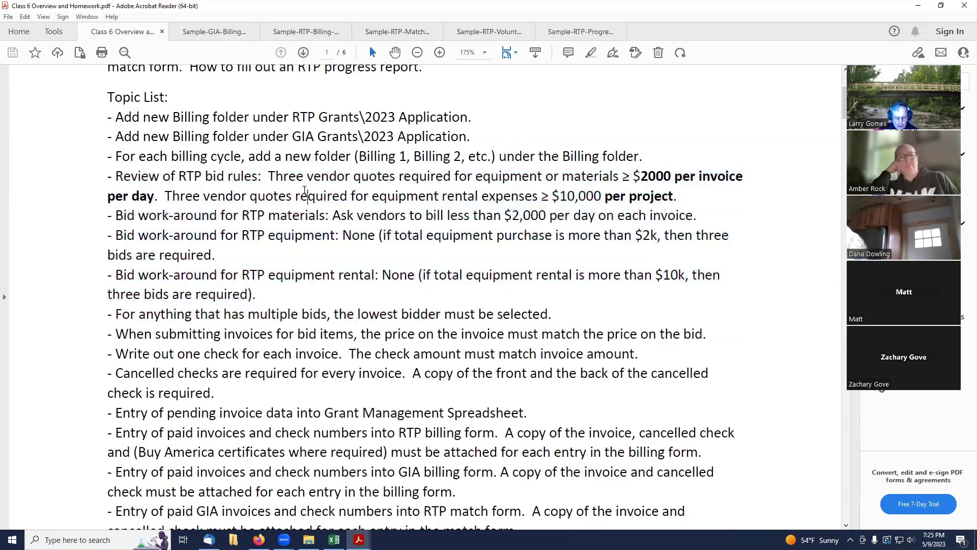
{"action": "left_click_drag", "start_coordinate": [163, 194], "coordinate": [667, 199]}
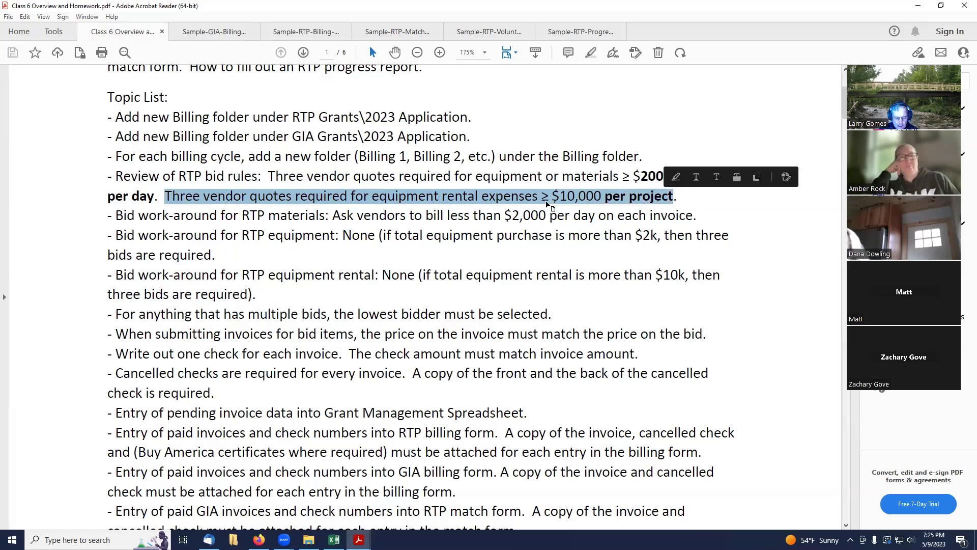
{"action": "left_click", "coordinate": [693, 199]}
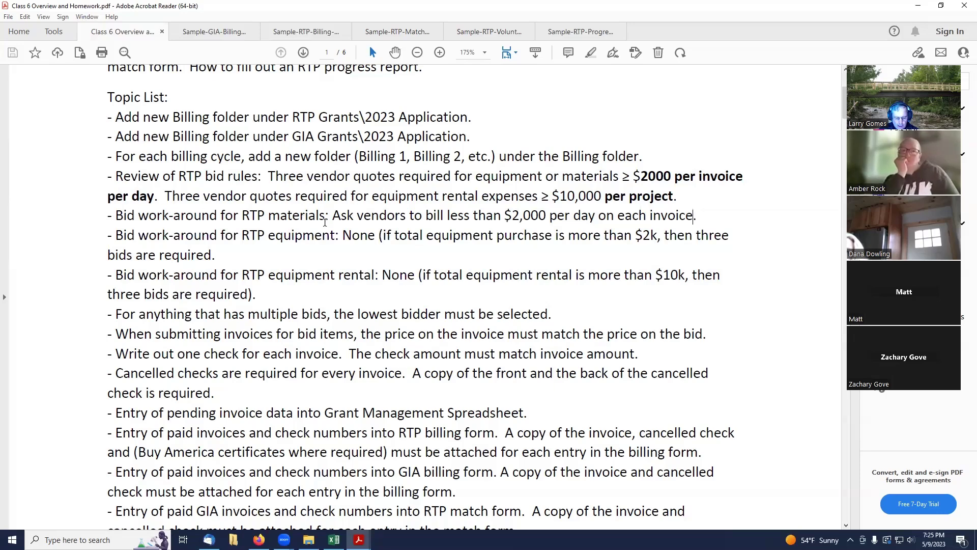
{"action": "left_click_drag", "start_coordinate": [336, 213], "coordinate": [720, 226]}
{"action": "left_click", "coordinate": [705, 218]}
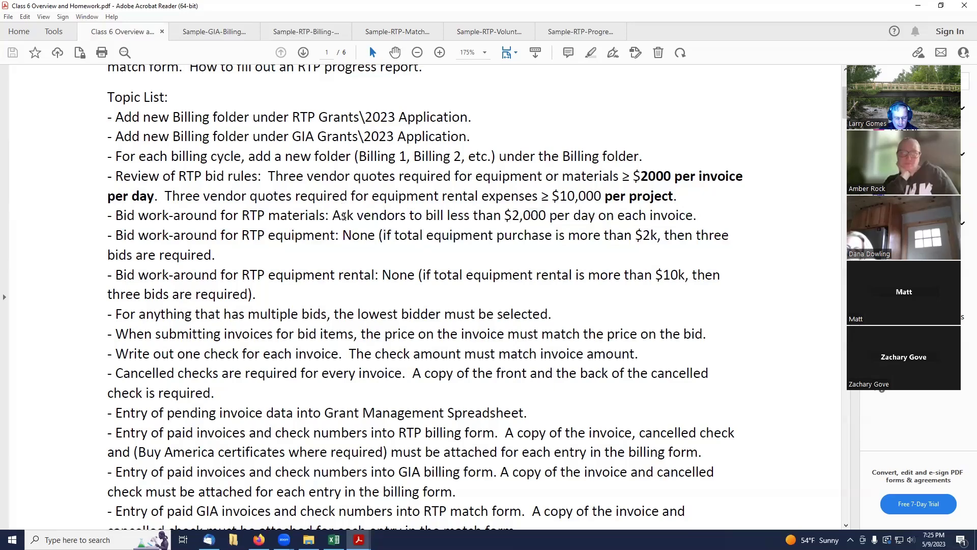
{"action": "left_click_drag", "start_coordinate": [334, 213], "coordinate": [693, 214]}
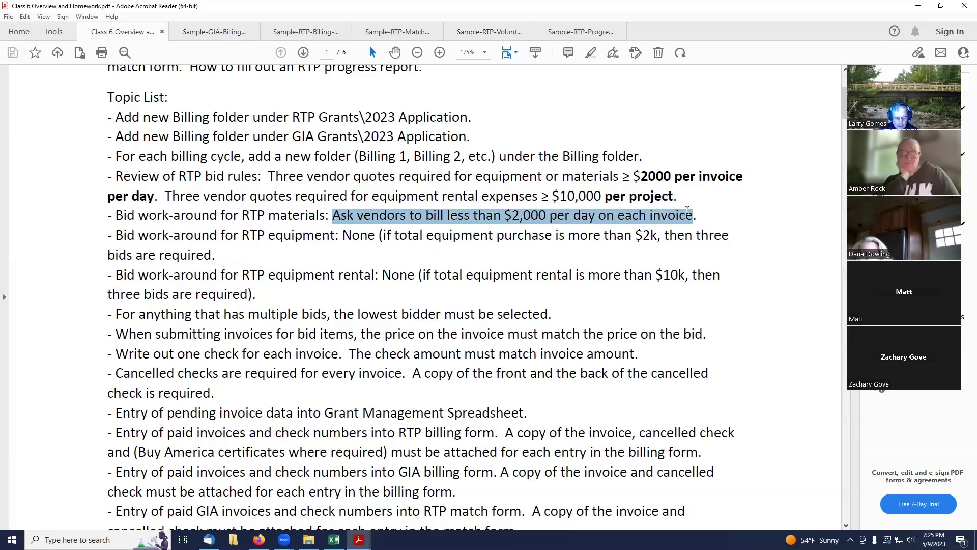
{"action": "left_click", "coordinate": [715, 218]}
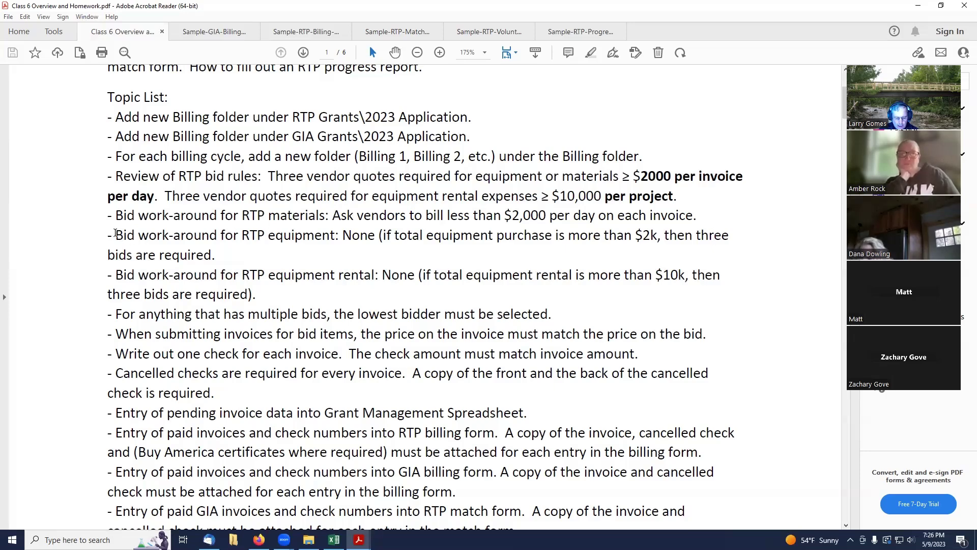
{"action": "left_click_drag", "start_coordinate": [116, 233], "coordinate": [375, 235]}
{"action": "left_click", "coordinate": [364, 255]}
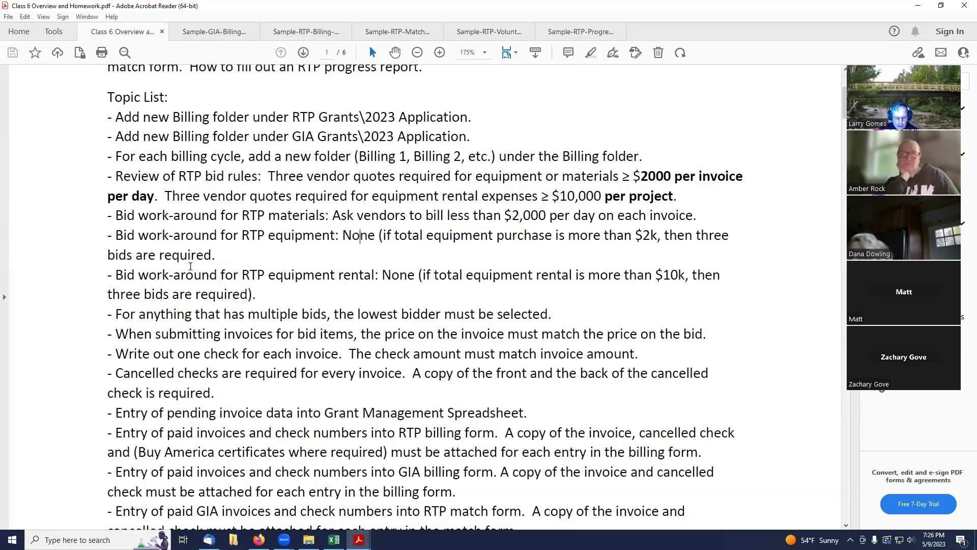
{"action": "left_click_drag", "start_coordinate": [113, 273], "coordinate": [415, 274]}
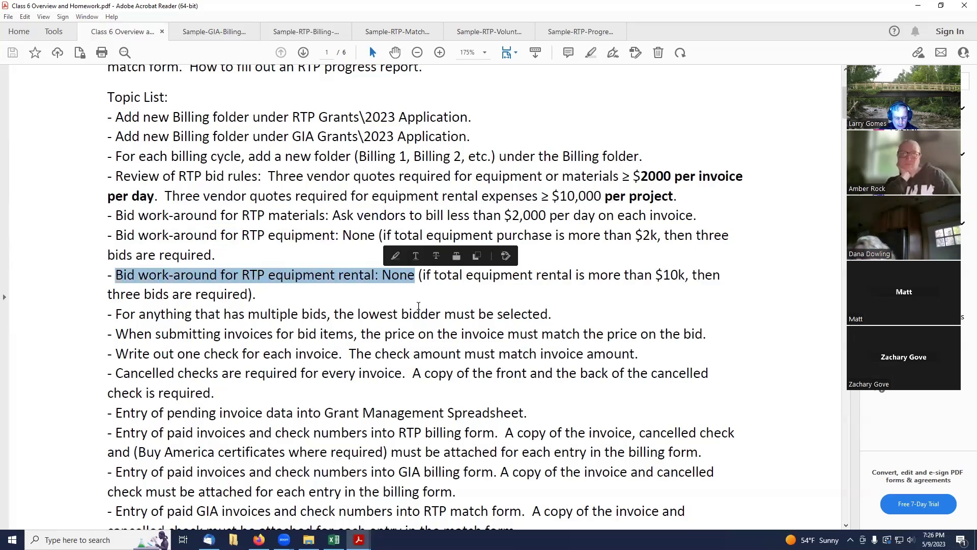
{"action": "left_click", "coordinate": [426, 279]}
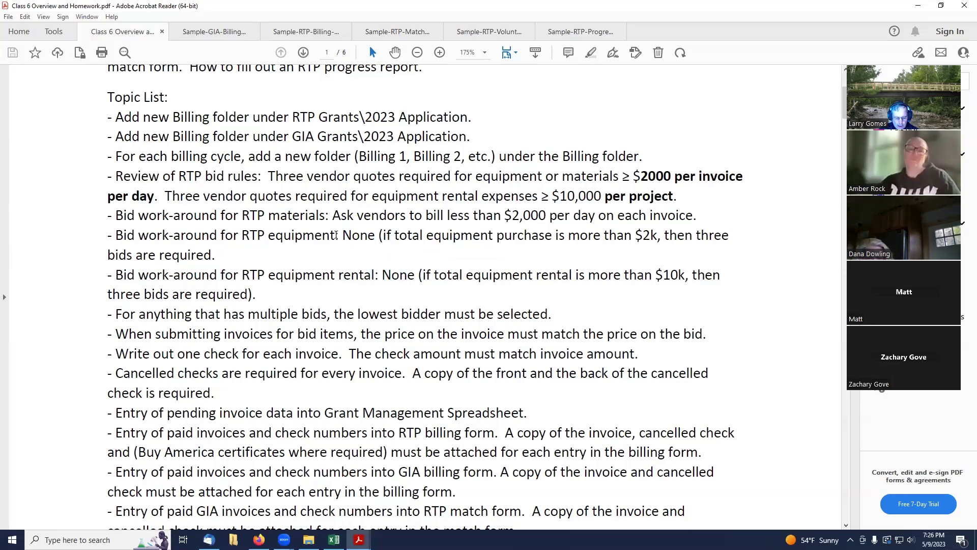
{"action": "left_click_drag", "start_coordinate": [117, 312], "coordinate": [563, 311]}
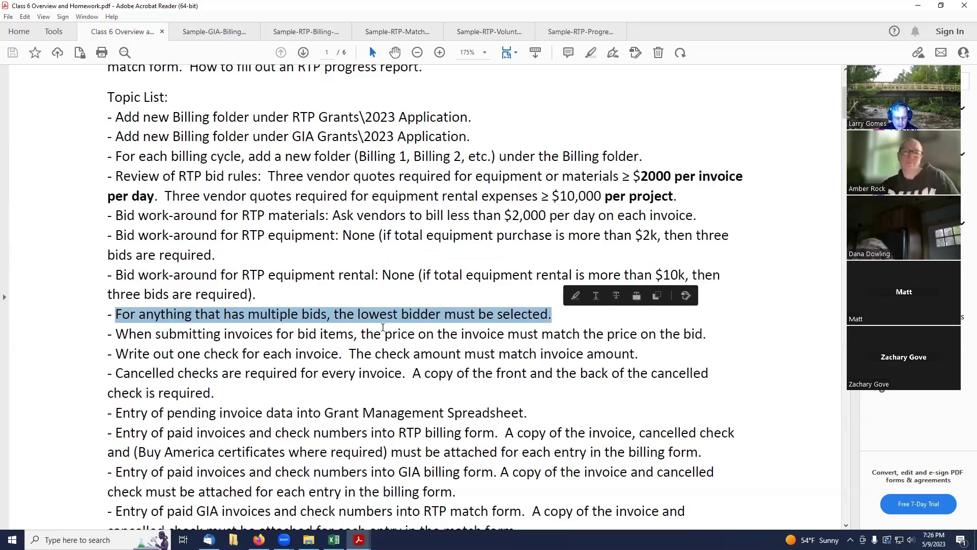
{"action": "scroll", "coordinate": [377, 331], "scroll_direction": "down", "scroll_amount": 1}
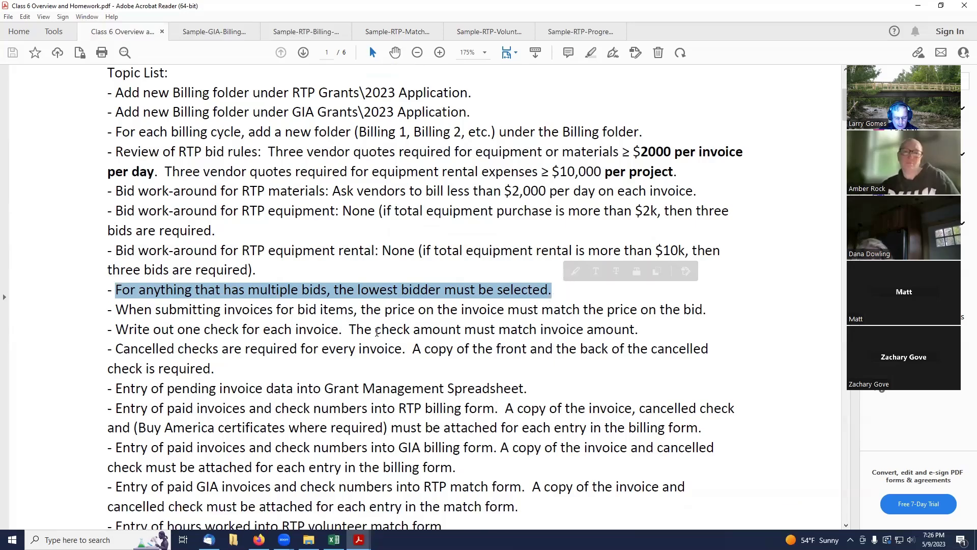
{"action": "left_click", "coordinate": [242, 321]}
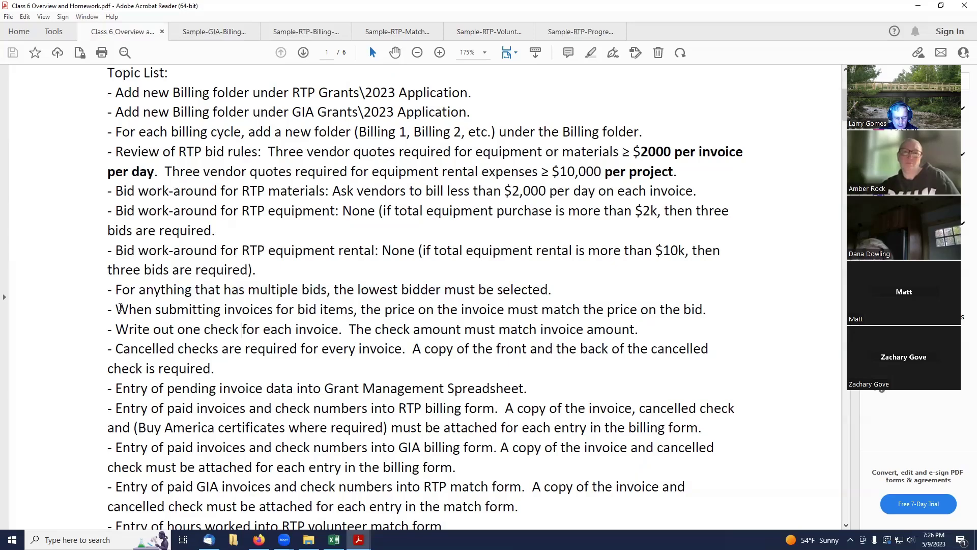
{"action": "left_click_drag", "start_coordinate": [120, 308], "coordinate": [720, 325]}
{"action": "key", "text": "Right"}
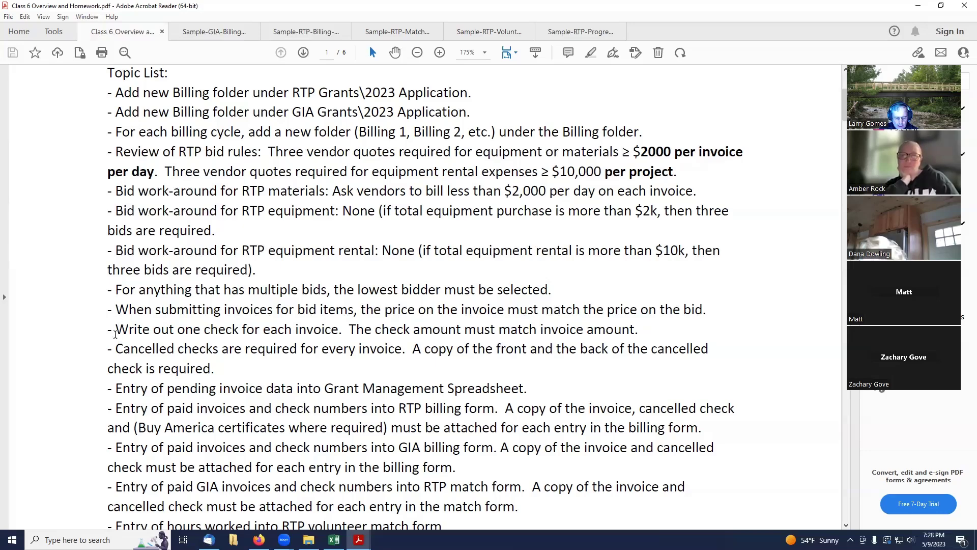
Step: Review the check rules: one check per invoice, matching amount, cancelled checks with front-and-back copies
{"action": "left_click_drag", "start_coordinate": [116, 328], "coordinate": [637, 329]}
{"action": "left_click", "coordinate": [356, 330]}
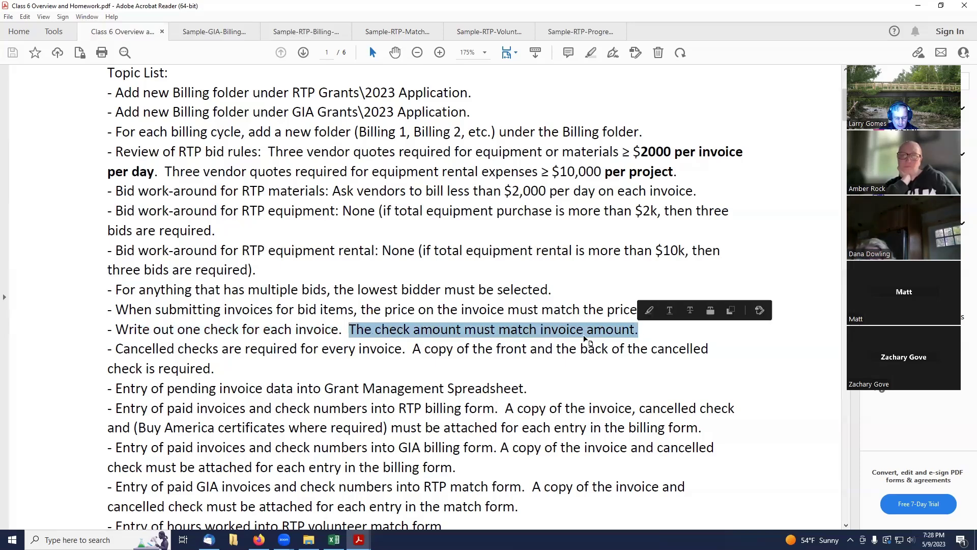
{"action": "left_click", "coordinate": [209, 331]}
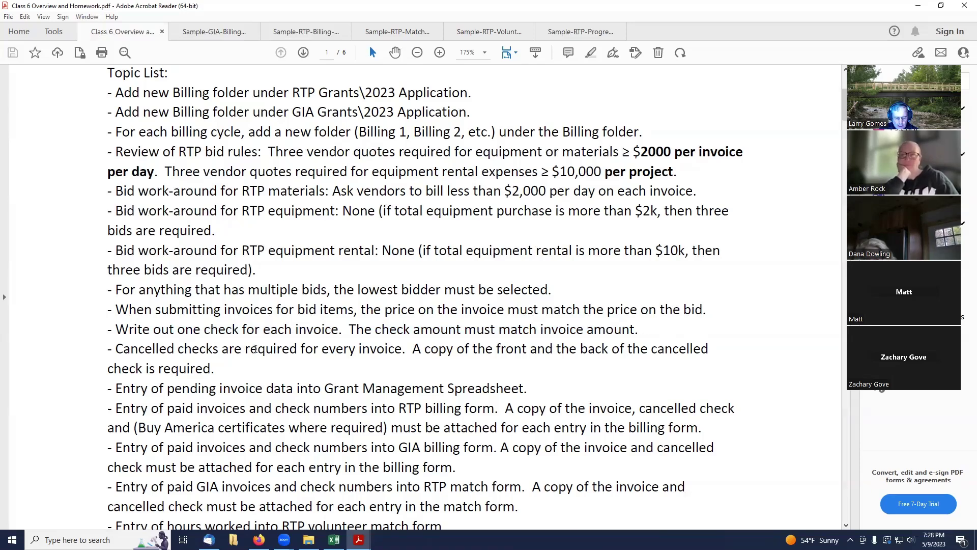
{"action": "left_click_drag", "start_coordinate": [118, 349], "coordinate": [400, 348]}
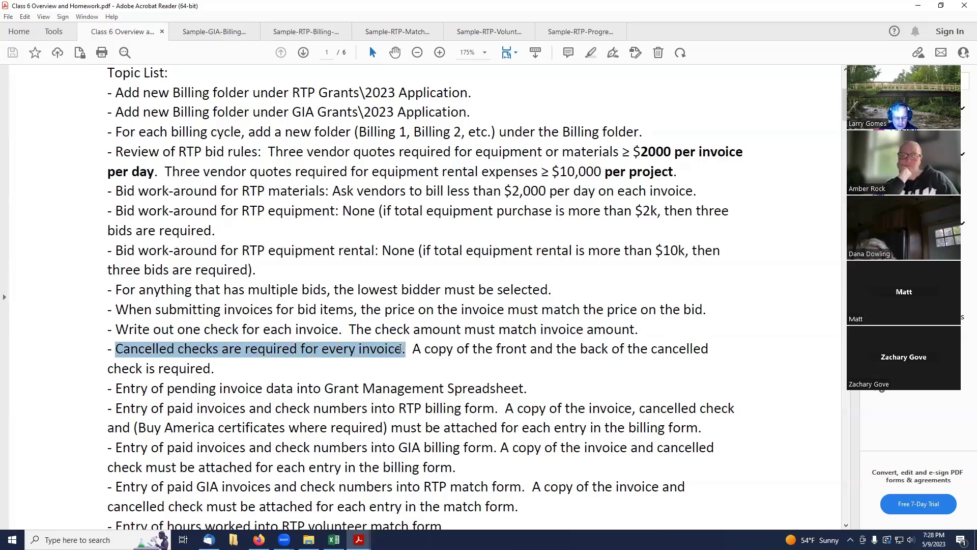
{"action": "left_click", "coordinate": [409, 356]}
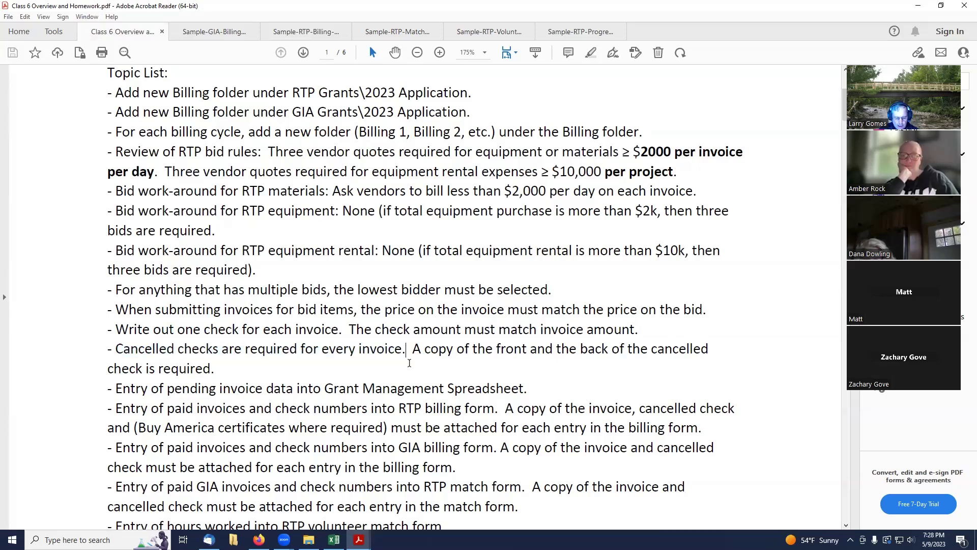
{"action": "left_click_drag", "start_coordinate": [411, 349], "coordinate": [543, 376]}
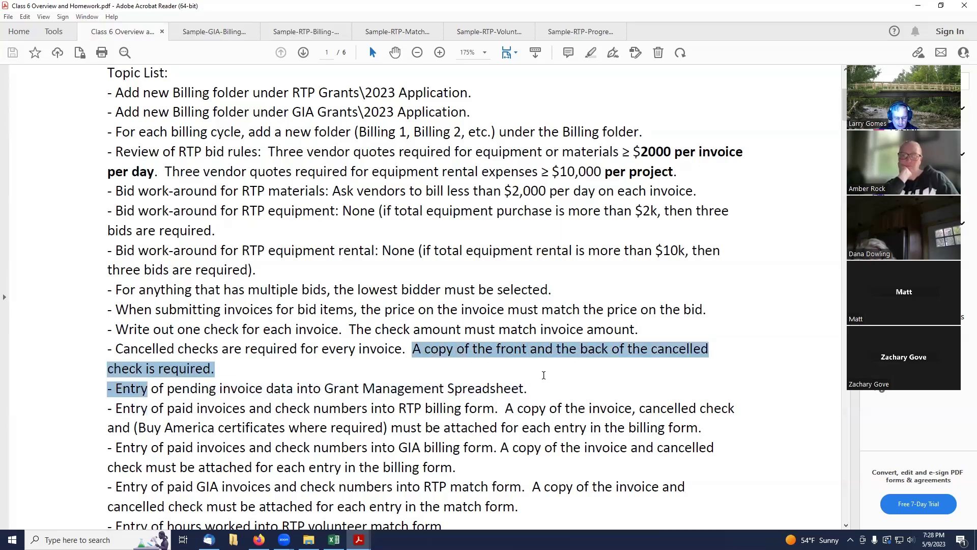
{"action": "left_click", "coordinate": [362, 379]}
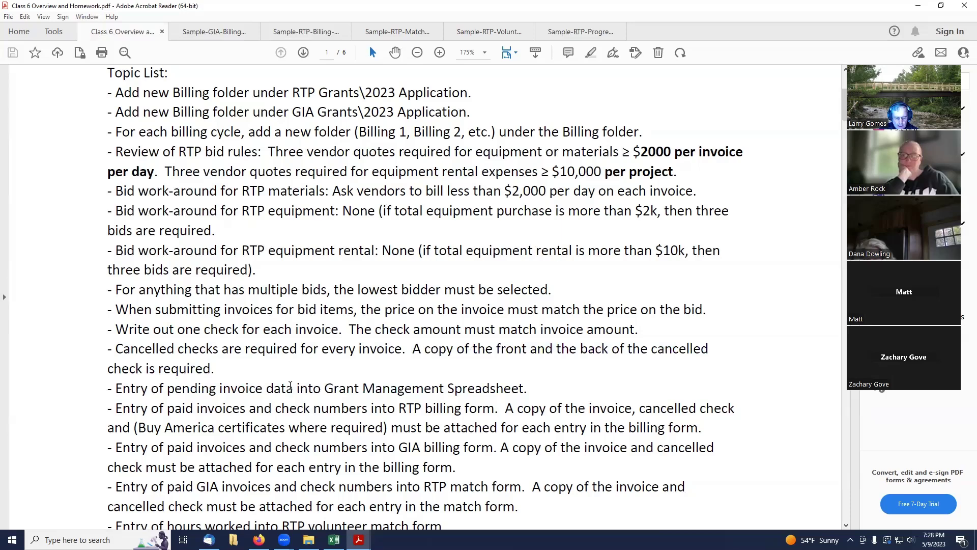
{"action": "scroll", "coordinate": [289, 386], "scroll_direction": "down", "scroll_amount": 1}
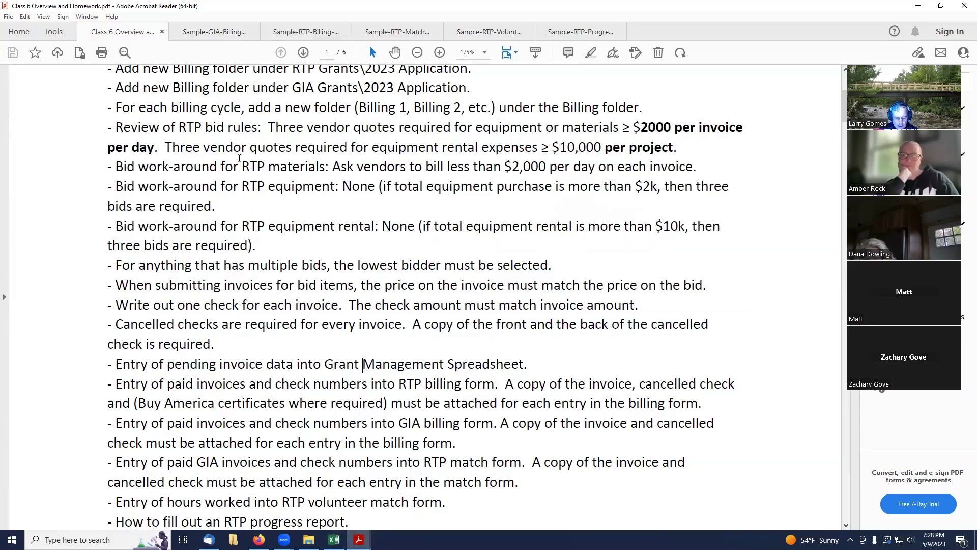
Step: Look over the sample RTP Match Record form
{"action": "left_click", "coordinate": [397, 32]}
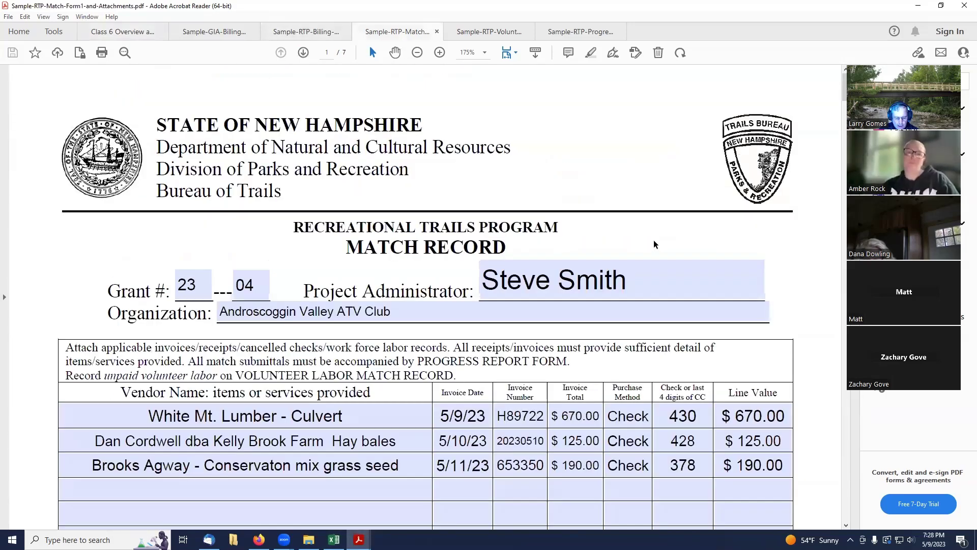
{"action": "scroll", "coordinate": [653, 240], "scroll_direction": "down", "scroll_amount": 1}
{"action": "scroll", "coordinate": [653, 239], "scroll_direction": "down", "scroll_amount": 5}
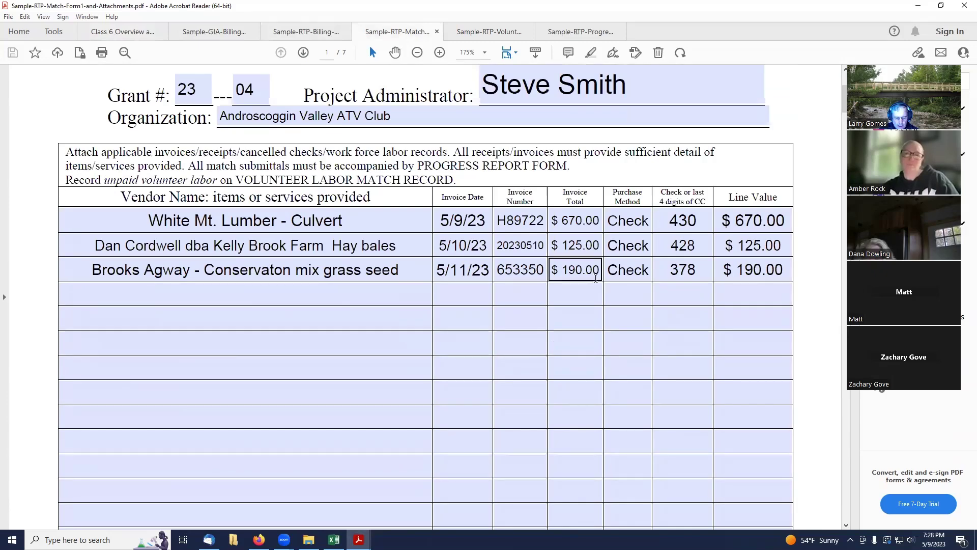
{"action": "scroll", "coordinate": [705, 254], "scroll_direction": "up", "scroll_amount": 5}
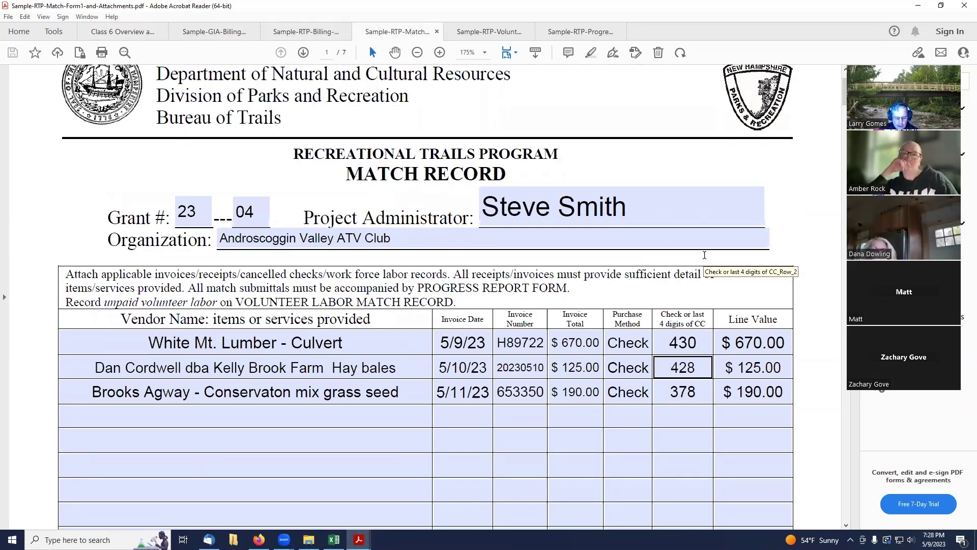
Step: Back on the billing form, confirm the $16,522.24 total unchanged and reach page 2's invoice
{"action": "key", "text": "ctrl+shift+Tab"}
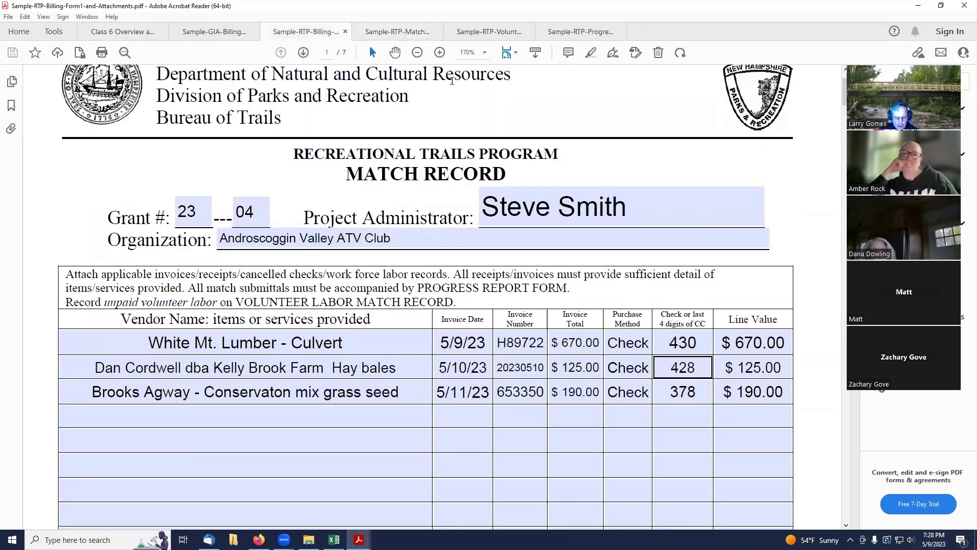
{"action": "scroll", "coordinate": [700, 286], "scroll_direction": "down", "scroll_amount": 4}
{"action": "scroll", "coordinate": [700, 285], "scroll_direction": "down", "scroll_amount": 14}
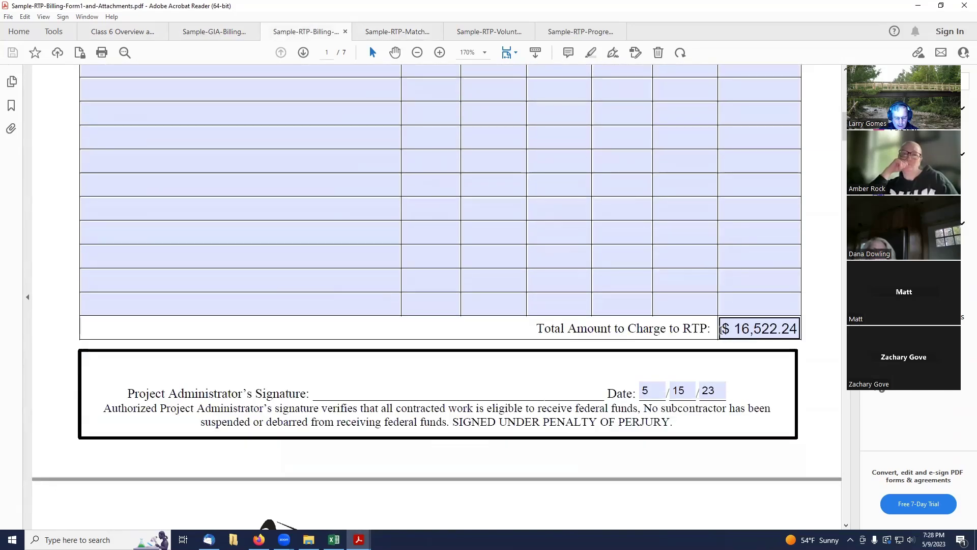
{"action": "left_click", "coordinate": [763, 328]}
{"action": "left_click", "coordinate": [821, 351]}
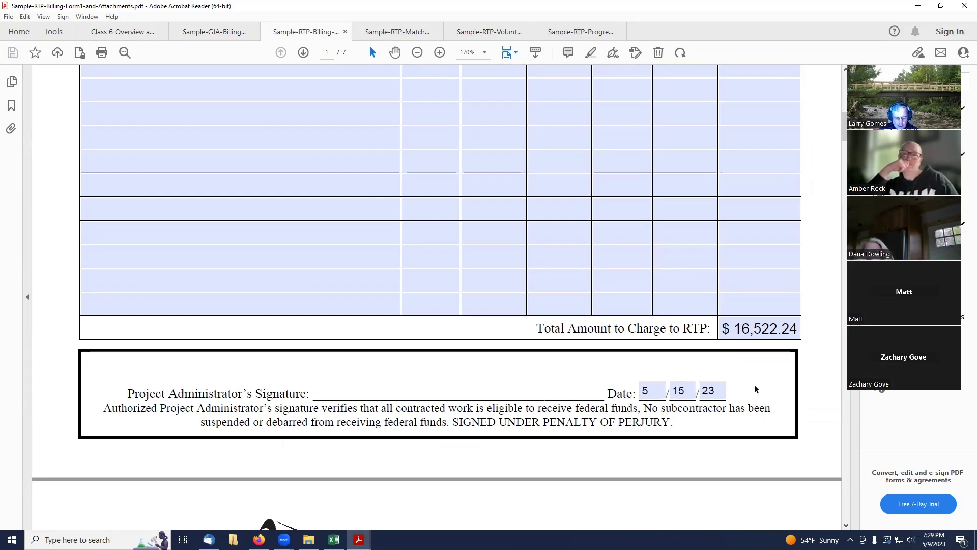
{"action": "scroll", "coordinate": [753, 388], "scroll_direction": "down", "scroll_amount": 2}
{"action": "scroll", "coordinate": [753, 388], "scroll_direction": "down", "scroll_amount": 10}
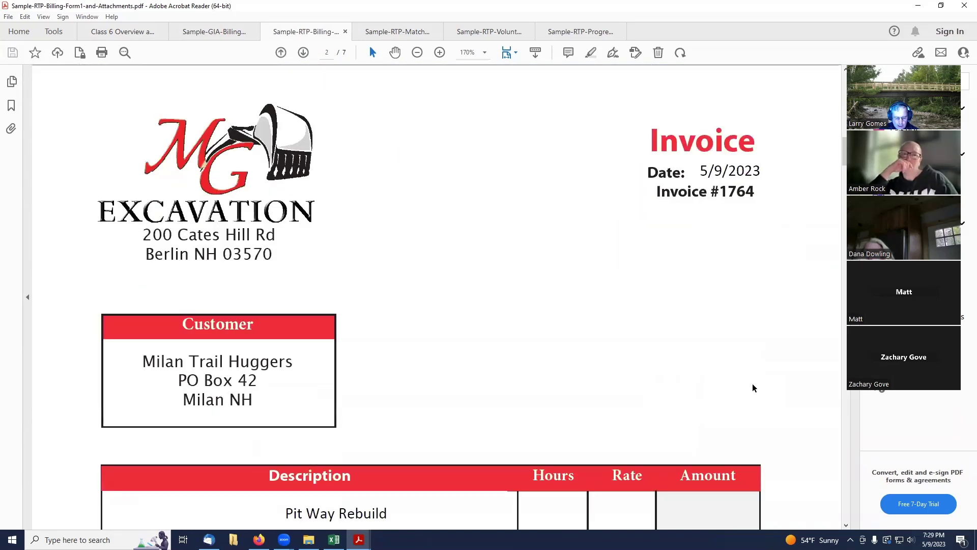
Step: Review the attached MG Excavation and AD Excavating invoices on the following pages
{"action": "scroll", "coordinate": [753, 388], "scroll_direction": "down", "scroll_amount": 2}
{"action": "scroll", "coordinate": [753, 388], "scroll_direction": "down", "scroll_amount": 2}
{"action": "scroll", "coordinate": [752, 387], "scroll_direction": "down", "scroll_amount": 8}
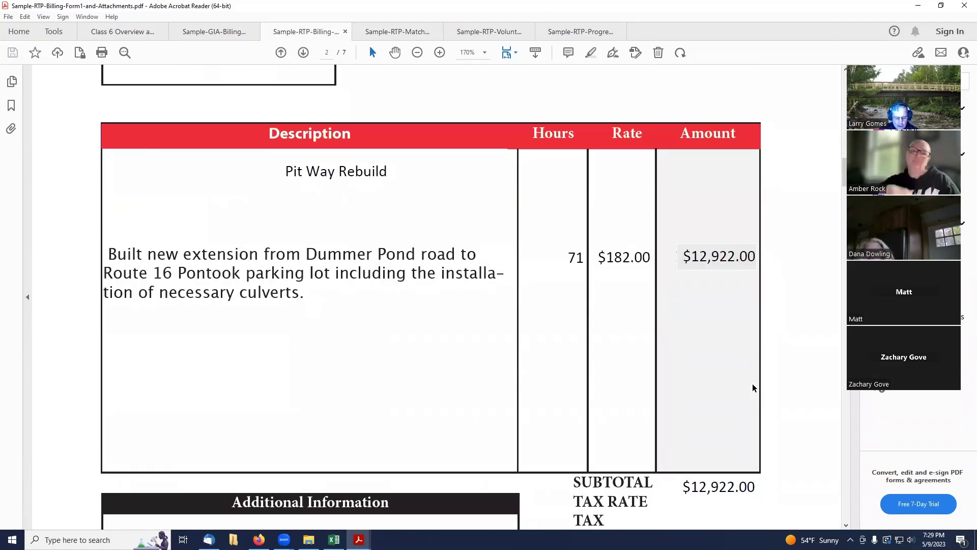
{"action": "scroll", "coordinate": [753, 388], "scroll_direction": "down", "scroll_amount": 12}
{"action": "scroll", "coordinate": [753, 388], "scroll_direction": "down", "scroll_amount": 15}
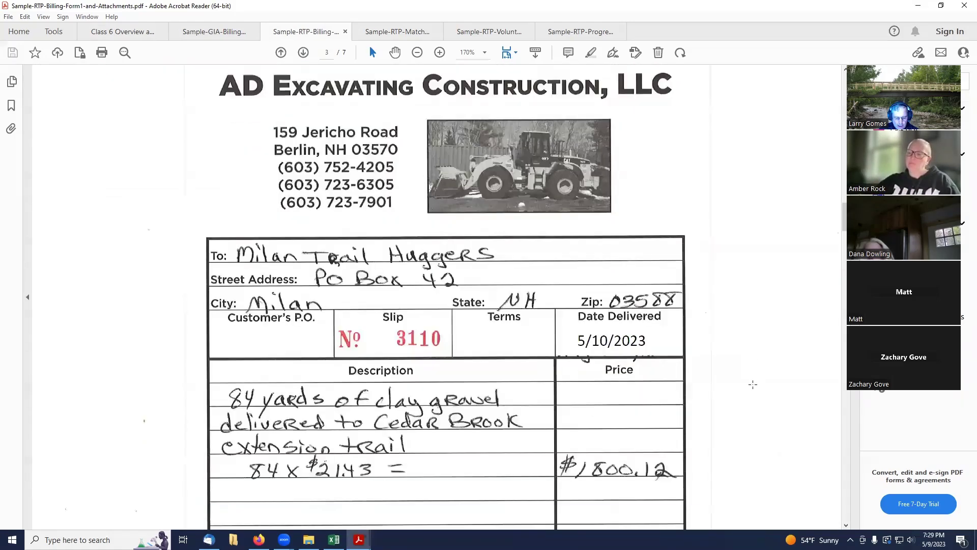
{"action": "scroll", "coordinate": [753, 384], "scroll_direction": "up", "scroll_amount": 1}
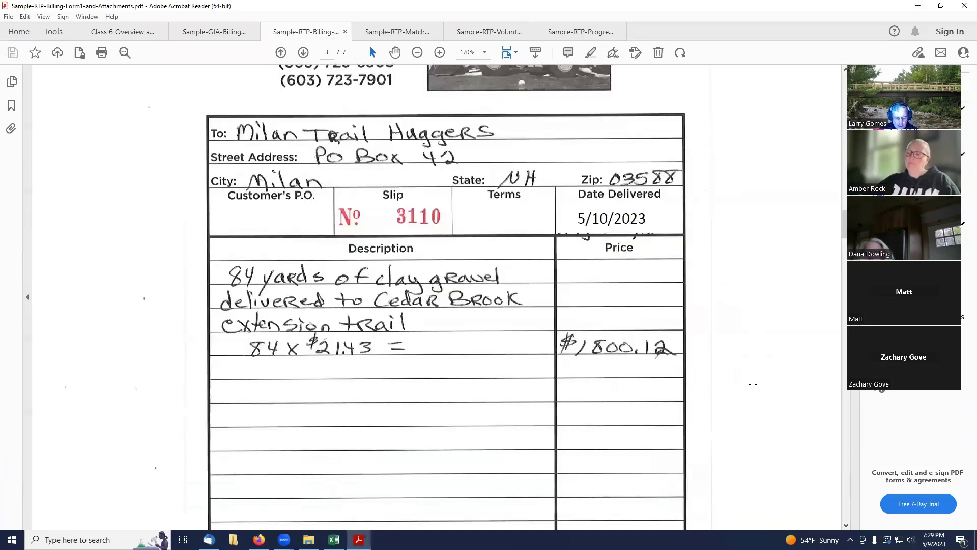
{"action": "scroll", "coordinate": [753, 384], "scroll_direction": "down", "scroll_amount": 2}
{"action": "scroll", "coordinate": [753, 384], "scroll_direction": "down", "scroll_amount": 3}
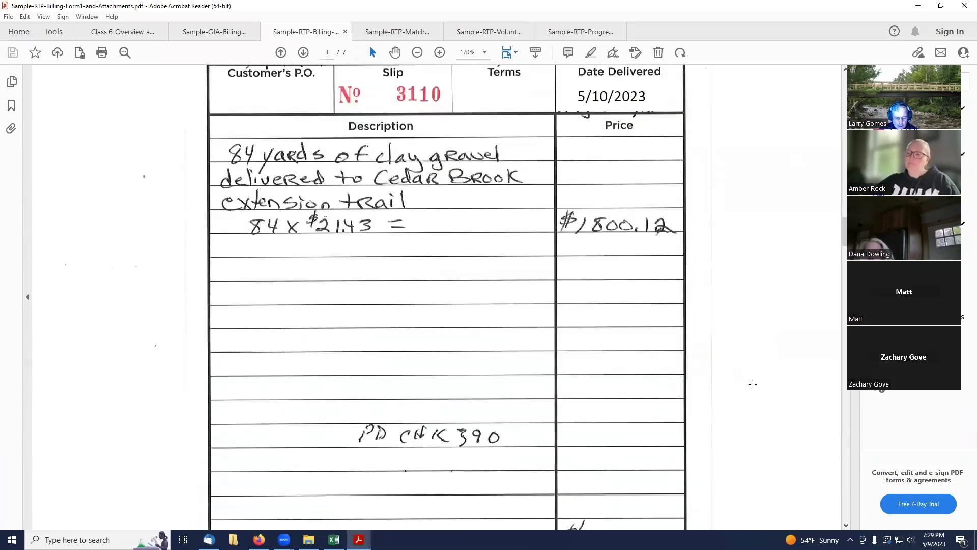
{"action": "scroll", "coordinate": [753, 384], "scroll_direction": "down", "scroll_amount": 16}
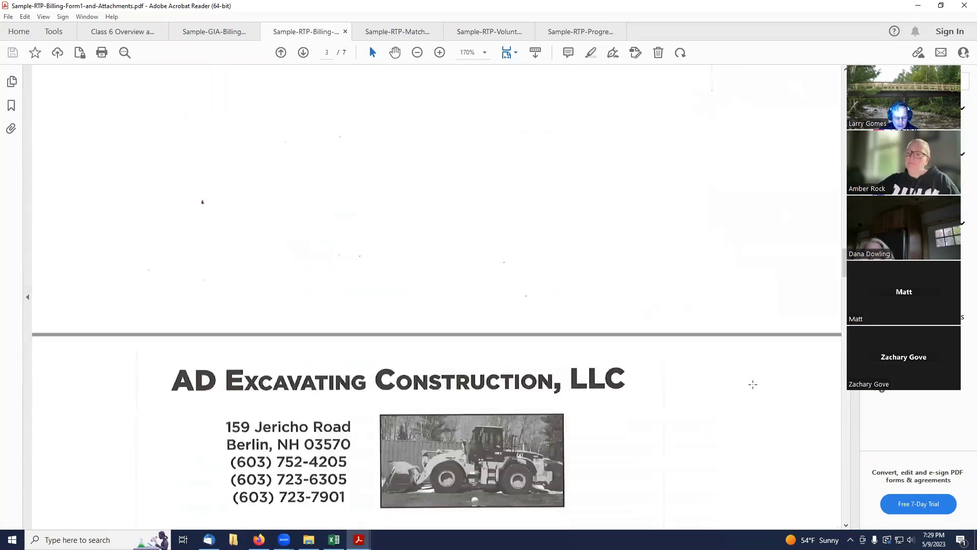
{"action": "scroll", "coordinate": [753, 384], "scroll_direction": "down", "scroll_amount": 20}
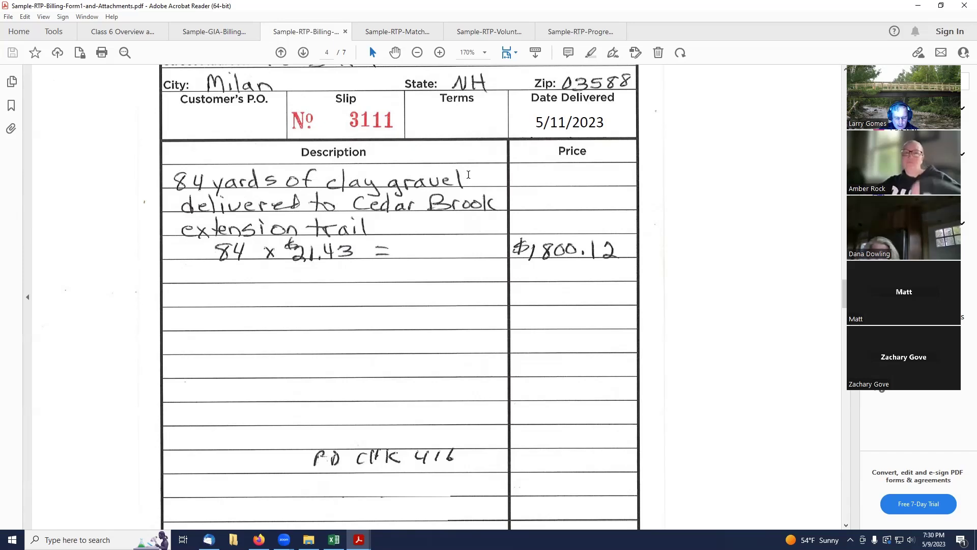
Step: Continue to page 4's clay gravel slip: 84 yards at $21.43, totaling $1,800.12
{"action": "left_click", "coordinate": [469, 175]}
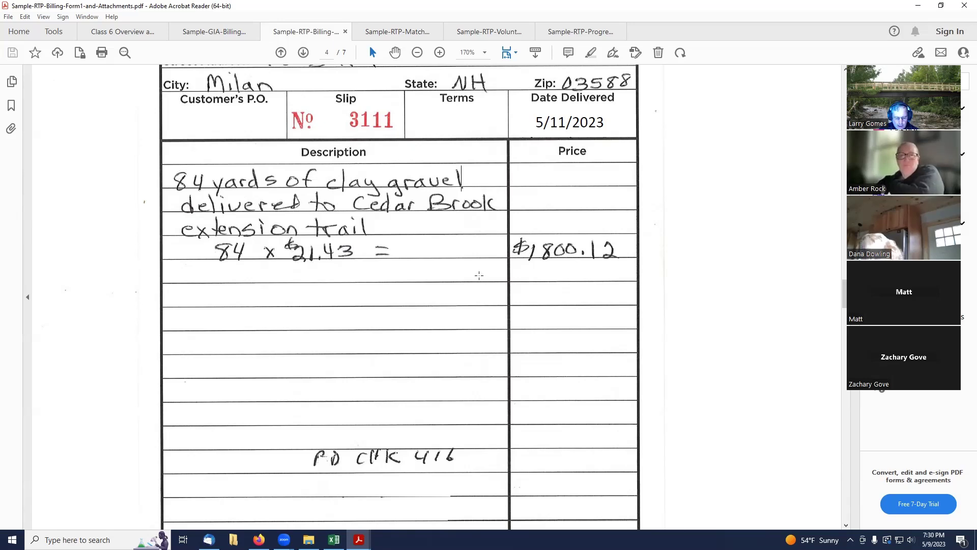
{"action": "scroll", "coordinate": [480, 277], "scroll_direction": "down", "scroll_amount": 1}
{"action": "scroll", "coordinate": [482, 279], "scroll_direction": "down", "scroll_amount": 2}
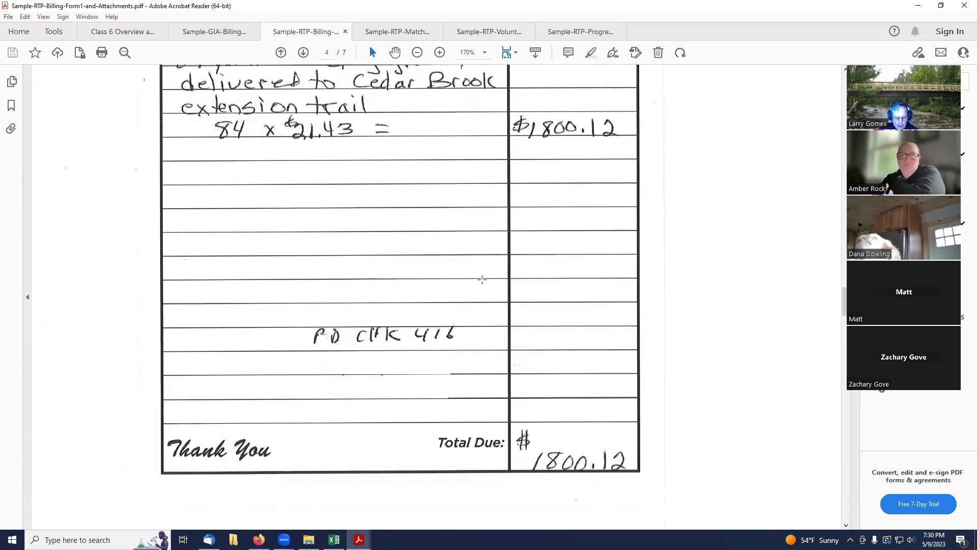
{"action": "scroll", "coordinate": [482, 279], "scroll_direction": "up", "scroll_amount": 3}
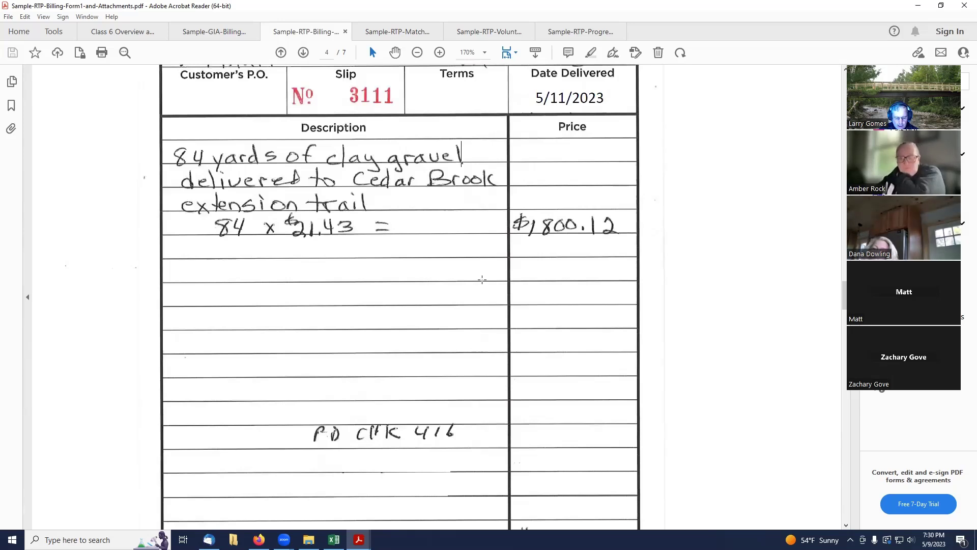
{"action": "scroll", "coordinate": [482, 279], "scroll_direction": "down", "scroll_amount": 1}
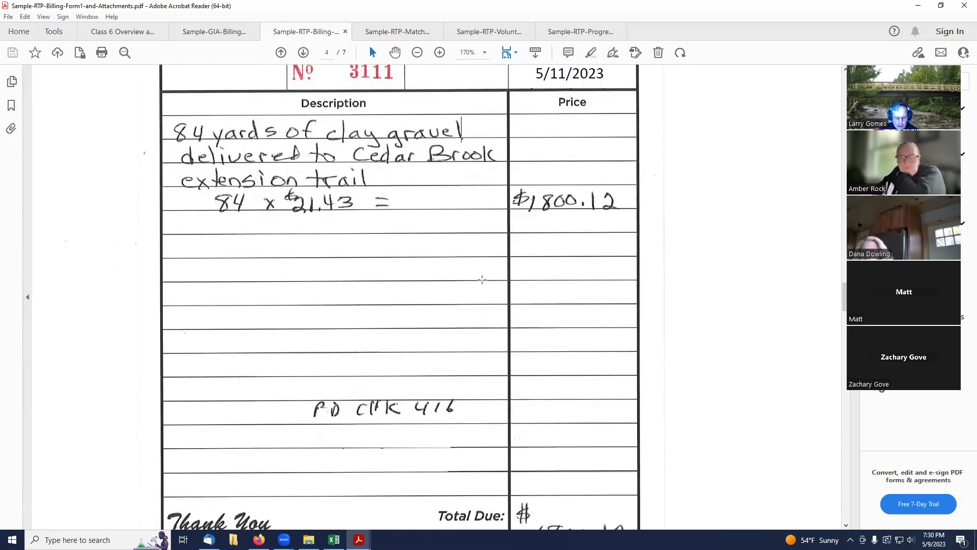
{"action": "scroll", "coordinate": [482, 279], "scroll_direction": "down", "scroll_amount": 15}
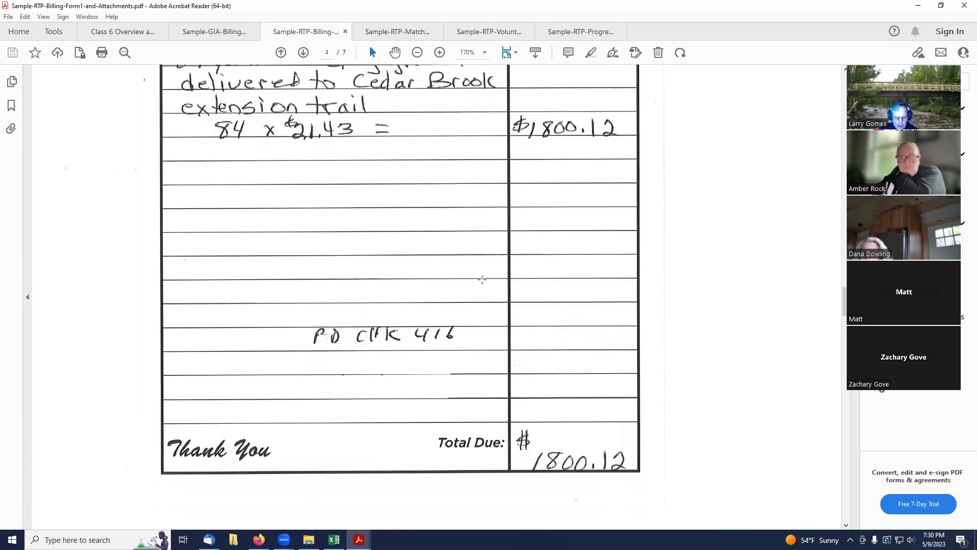
Step: Review the front and back check copies on pages 5–7, ending on page 7 of 7
{"action": "scroll", "coordinate": [482, 280], "scroll_direction": "down", "scroll_amount": 12}
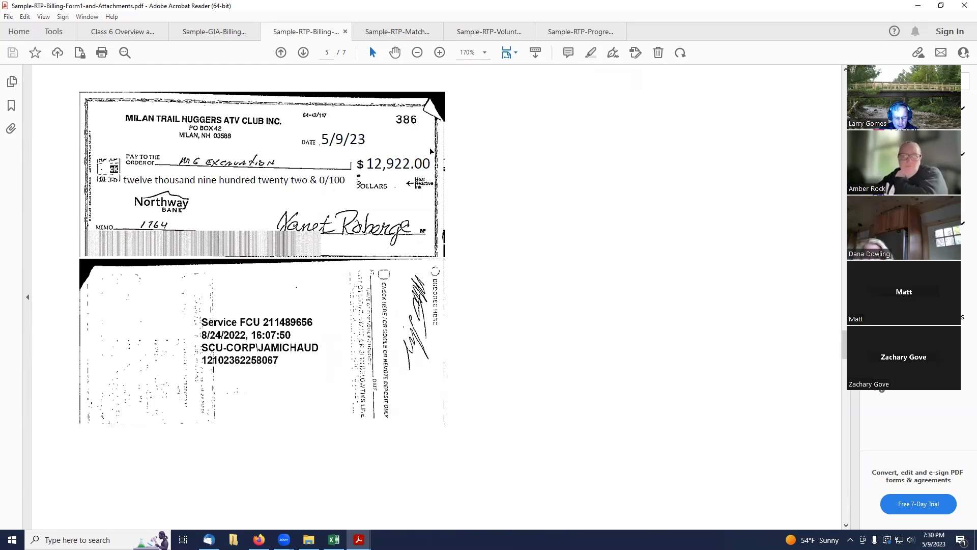
{"action": "scroll", "coordinate": [395, 250], "scroll_direction": "down", "scroll_amount": 6}
{"action": "scroll", "coordinate": [397, 261], "scroll_direction": "up", "scroll_amount": 4}
{"action": "scroll", "coordinate": [397, 262], "scroll_direction": "down", "scroll_amount": 12}
{"action": "scroll", "coordinate": [397, 262], "scroll_direction": "down", "scroll_amount": 6}
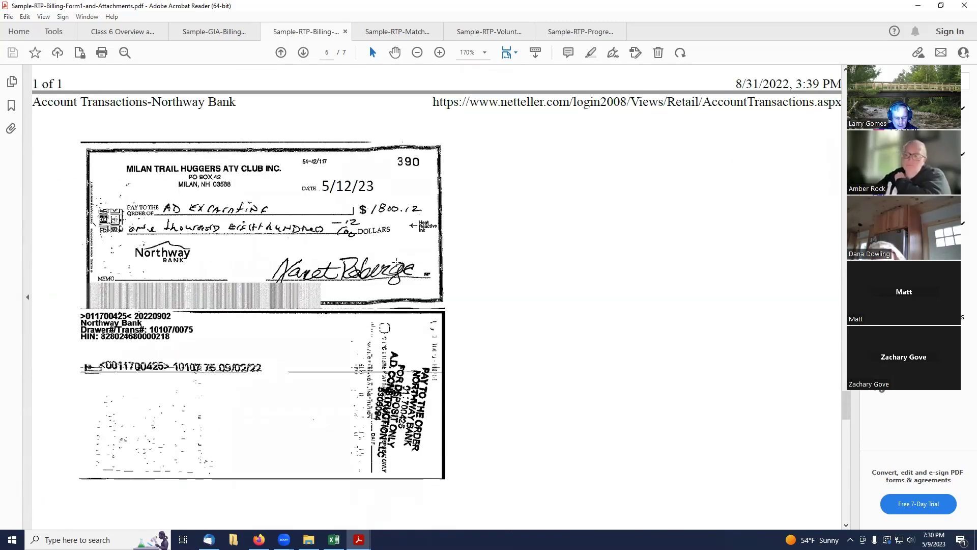
{"action": "scroll", "coordinate": [397, 262], "scroll_direction": "down", "scroll_amount": 1}
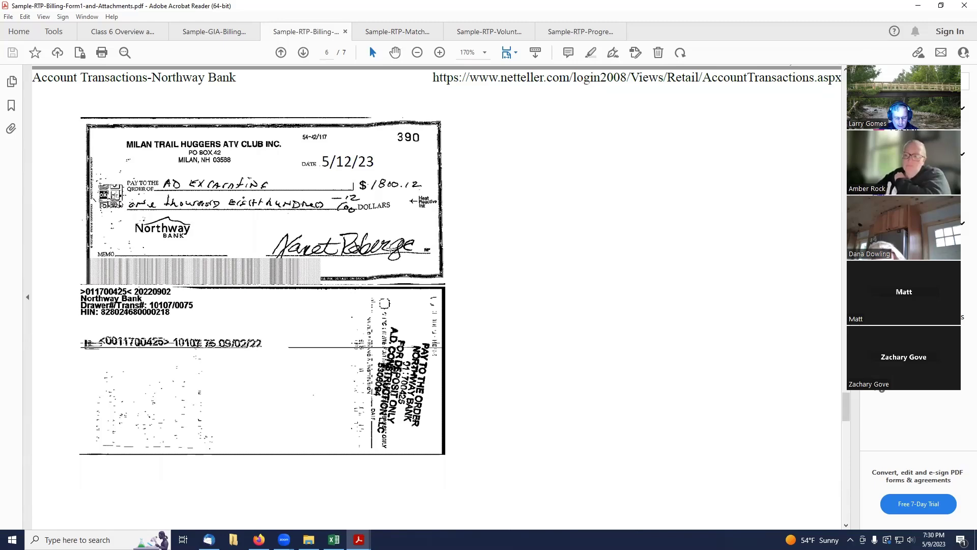
{"action": "scroll", "coordinate": [390, 248], "scroll_direction": "down", "scroll_amount": 15}
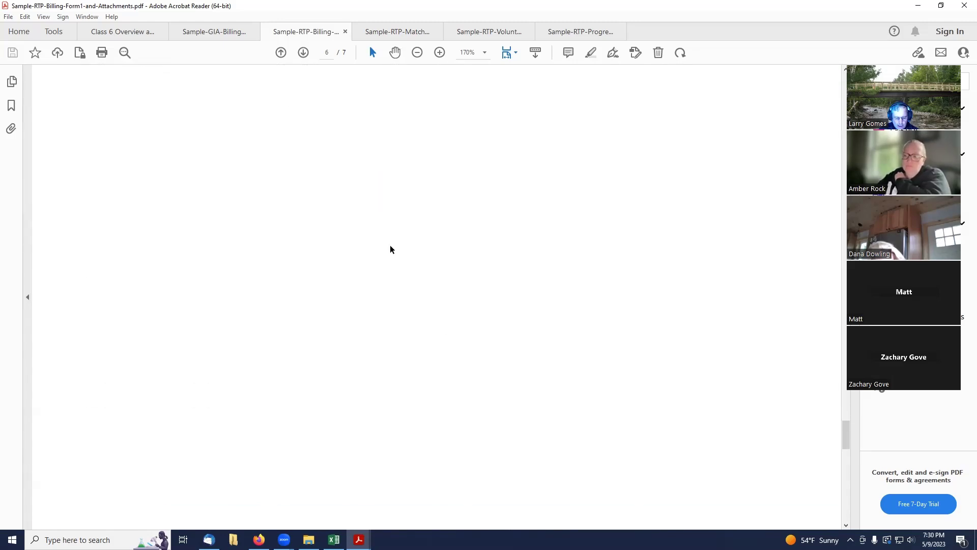
{"action": "scroll", "coordinate": [390, 247], "scroll_direction": "down", "scroll_amount": 14}
{"action": "scroll", "coordinate": [390, 245], "scroll_direction": "down", "scroll_amount": 4}
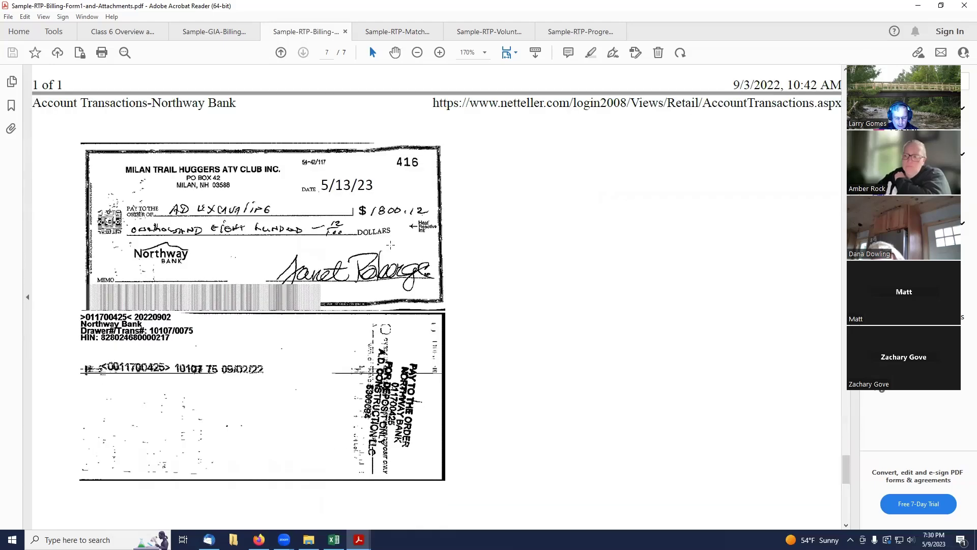
{"action": "scroll", "coordinate": [391, 246], "scroll_direction": "down", "scroll_amount": 6}
{"action": "scroll", "coordinate": [390, 246], "scroll_direction": "down", "scroll_amount": 6}
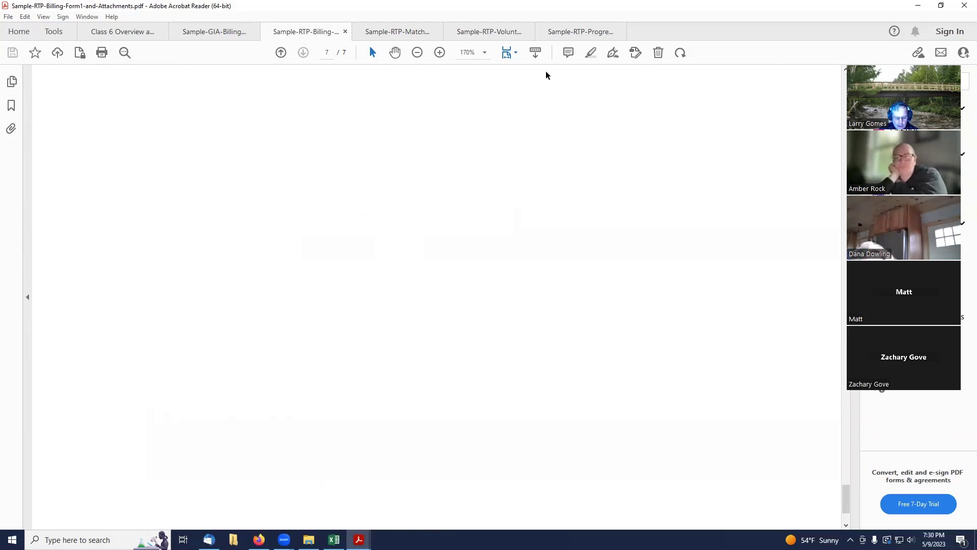